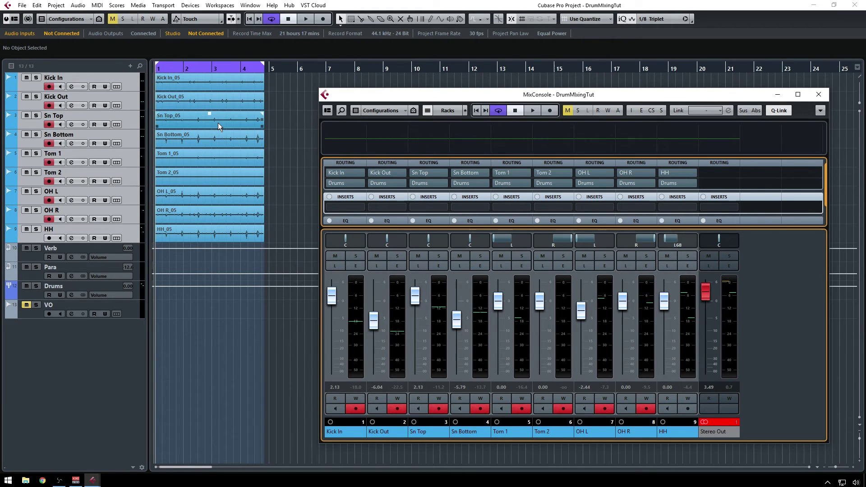
Play the four-bar drum loop once, then stop it
key("space")
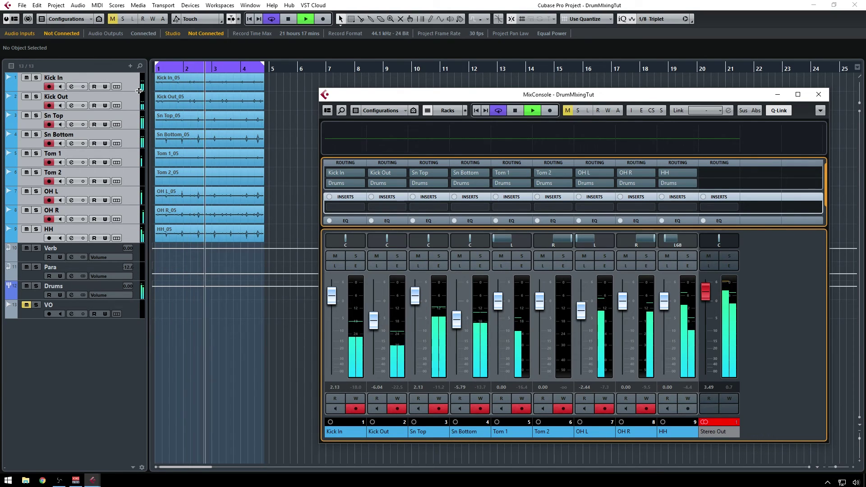
key("space")
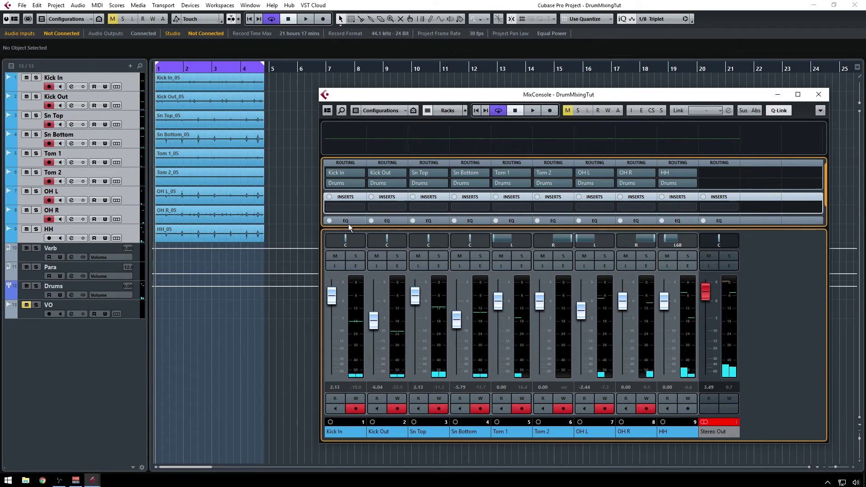
Solo only the Kick In channel in the MixConsole
left_click(355, 255)
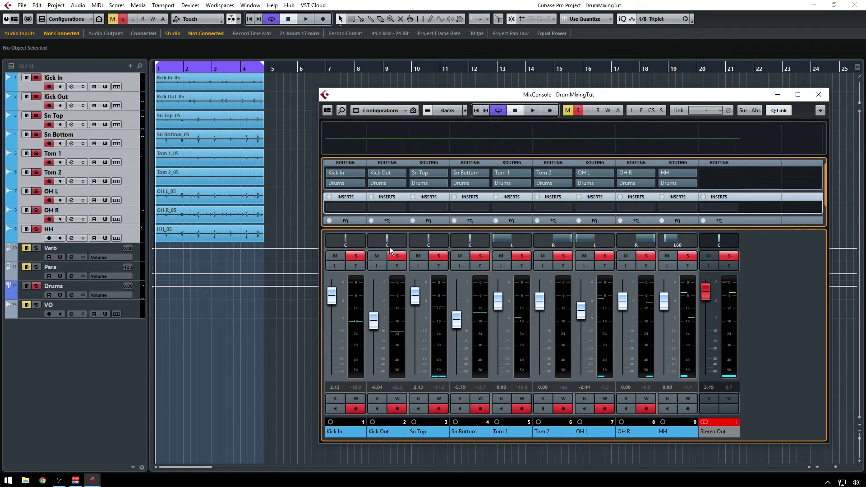
left_click(353, 255)
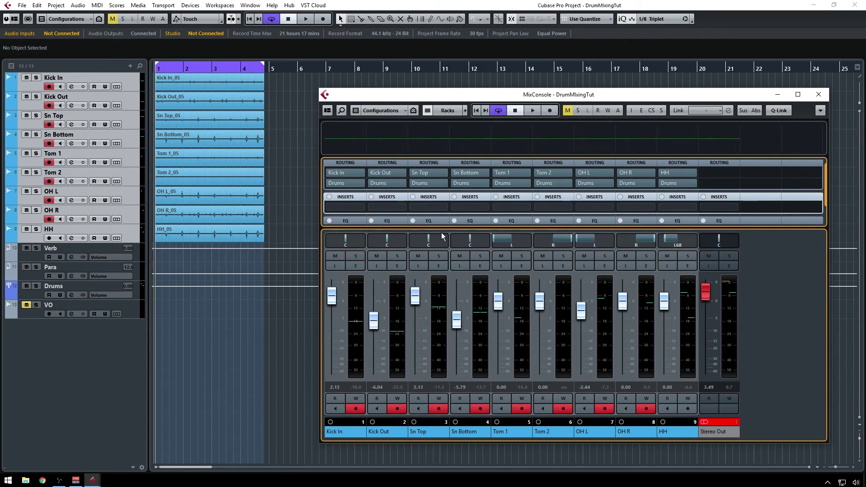
left_click(356, 255)
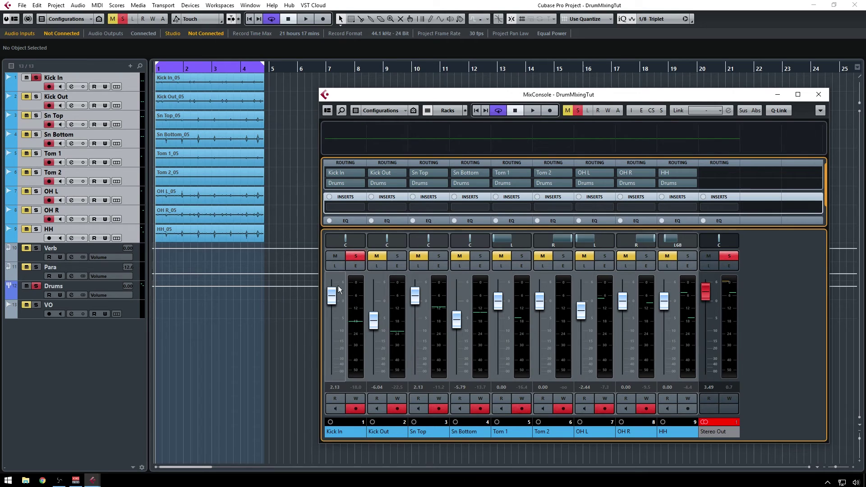
Load StudioEQ on Kick In and cut band 2 by -24 dB at 533 Hz
left_click(361, 209)
left_click(342, 254)
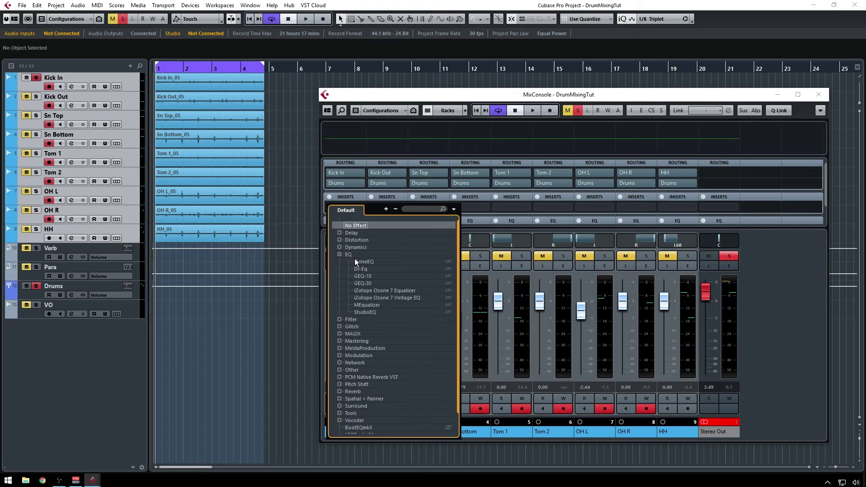
left_click(361, 311)
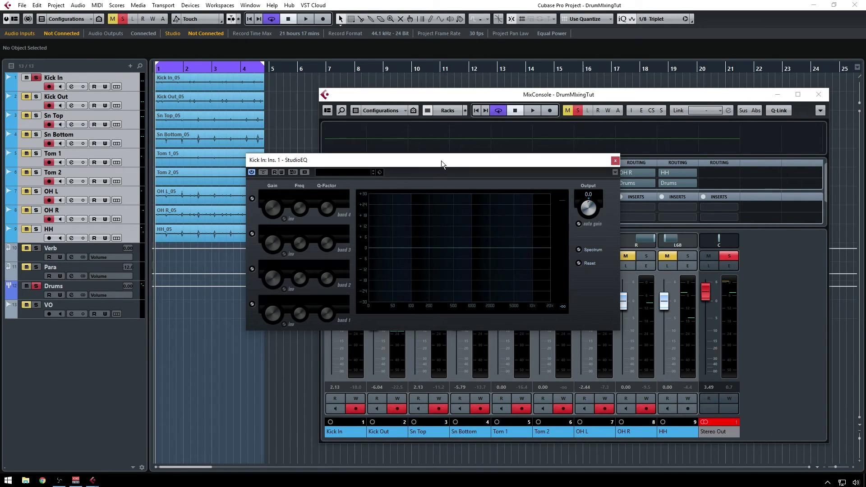
left_click_drag(441, 161, 488, 125)
key("space")
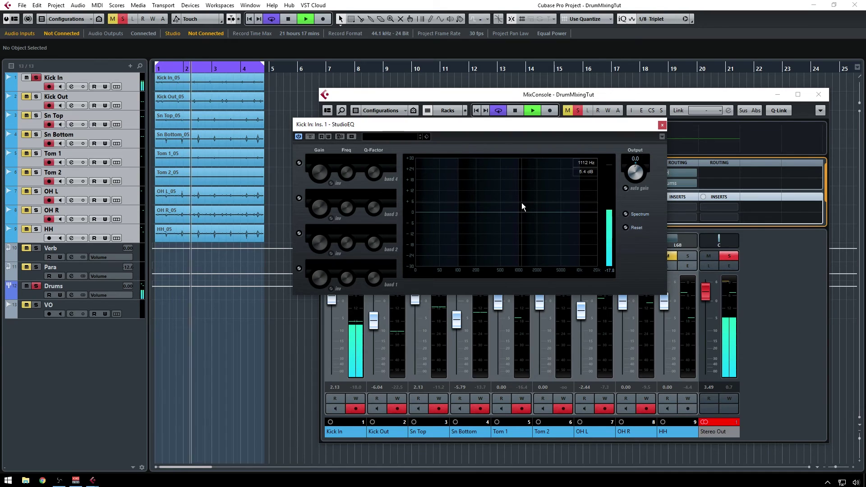
left_click_drag(505, 212, 502, 293)
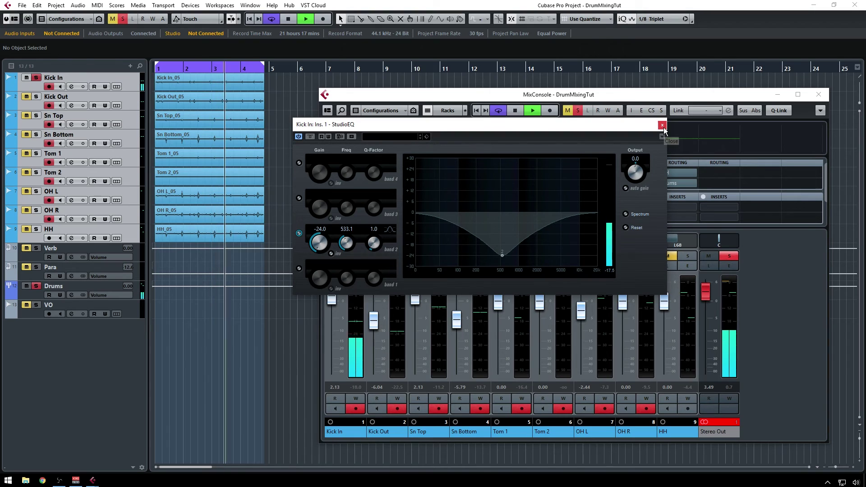
key("space")
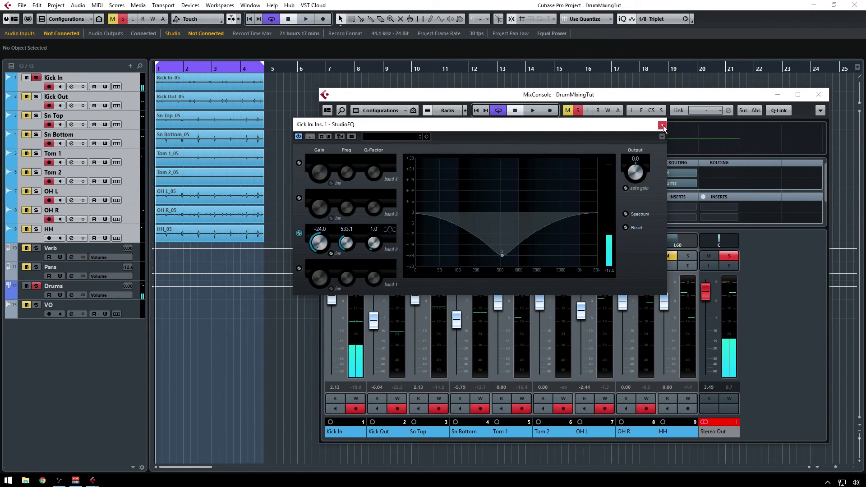
Solo Kick Out instead of Kick In and load StudioEQ into its first insert
left_click(662, 126)
left_click(396, 255)
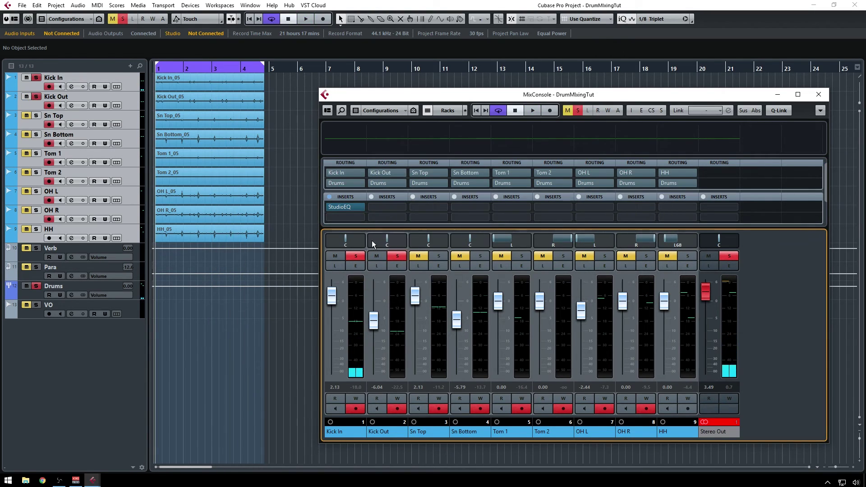
left_click(356, 256)
left_click(401, 205)
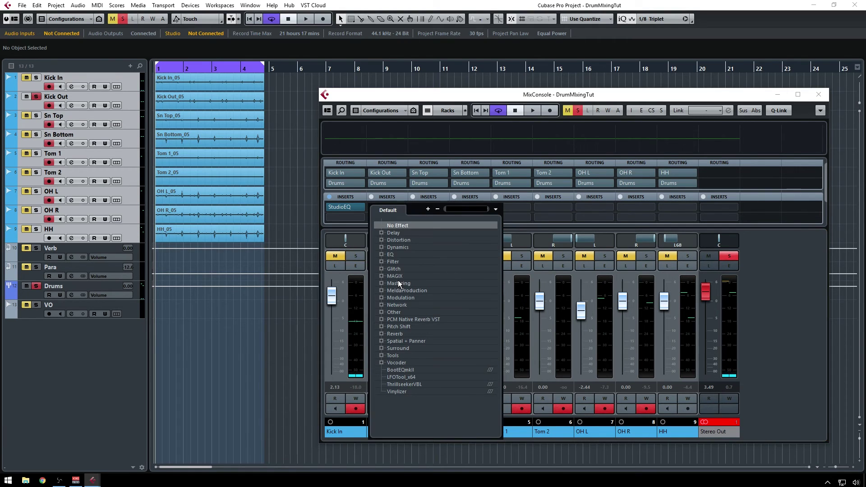
left_click(383, 254)
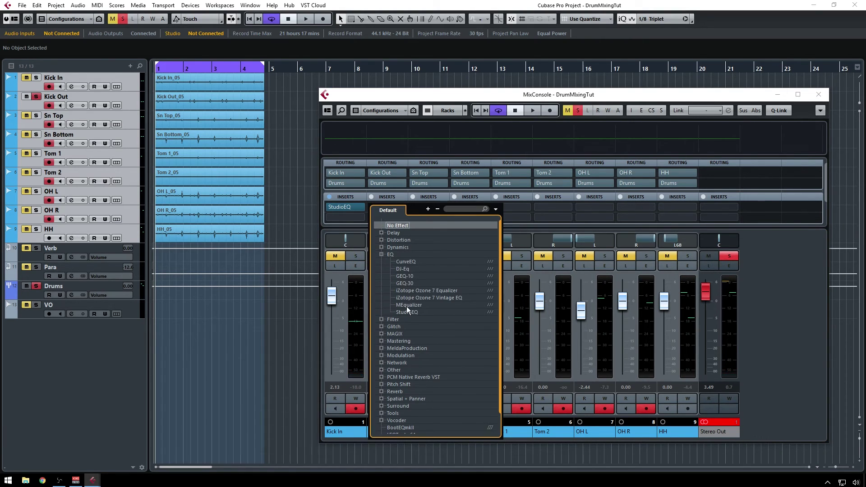
left_click(406, 312)
left_click_drag(474, 161, 639, 115)
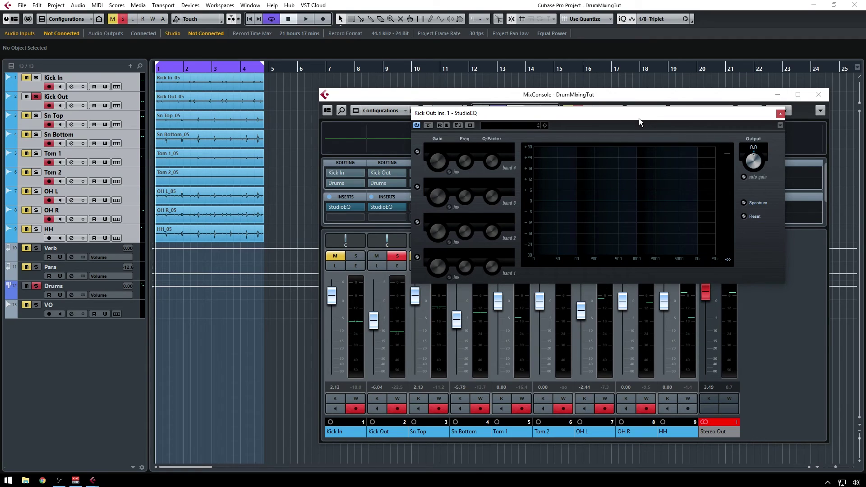
key("space")
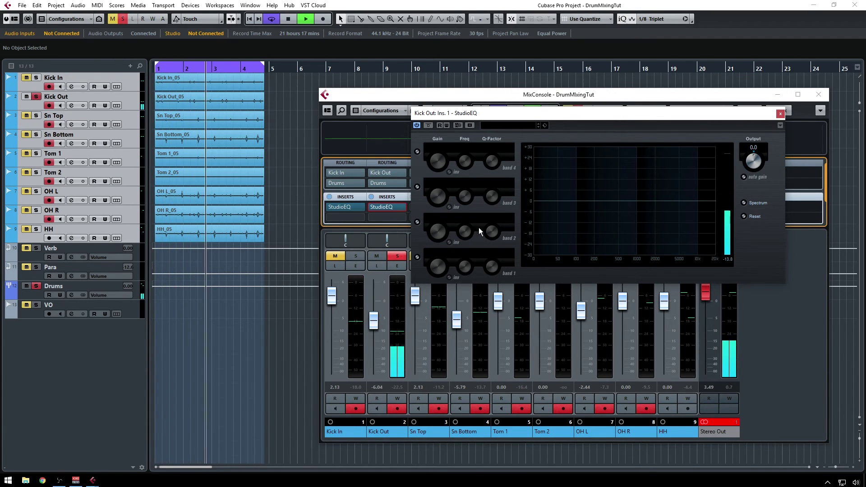
key("space")
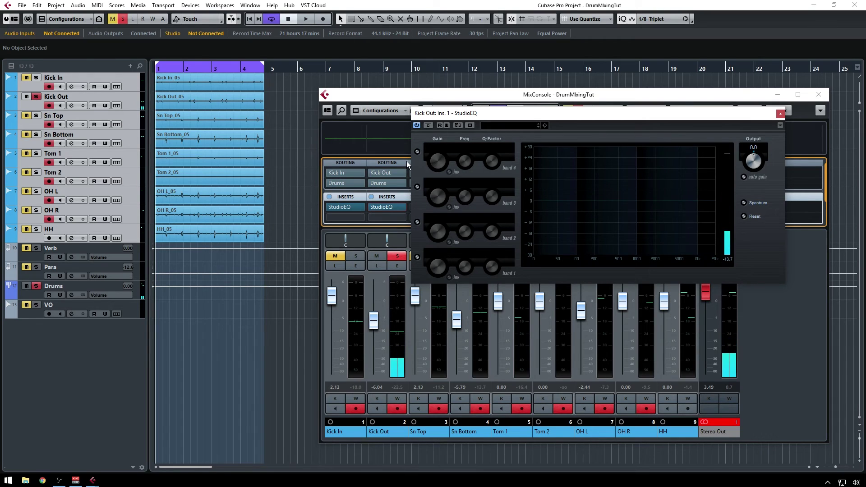
Make Kick Out's band 4 a cut filter at 87 Hz with Q 3.6
left_click(417, 152)
left_click(508, 149)
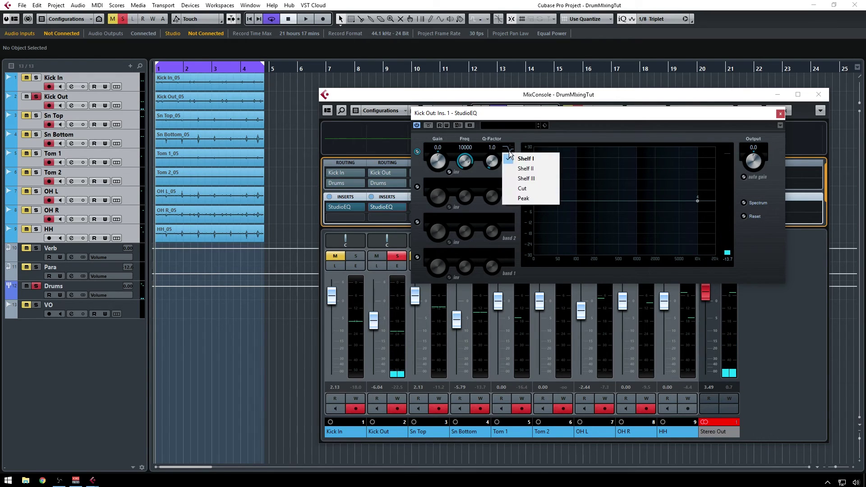
left_click(523, 189)
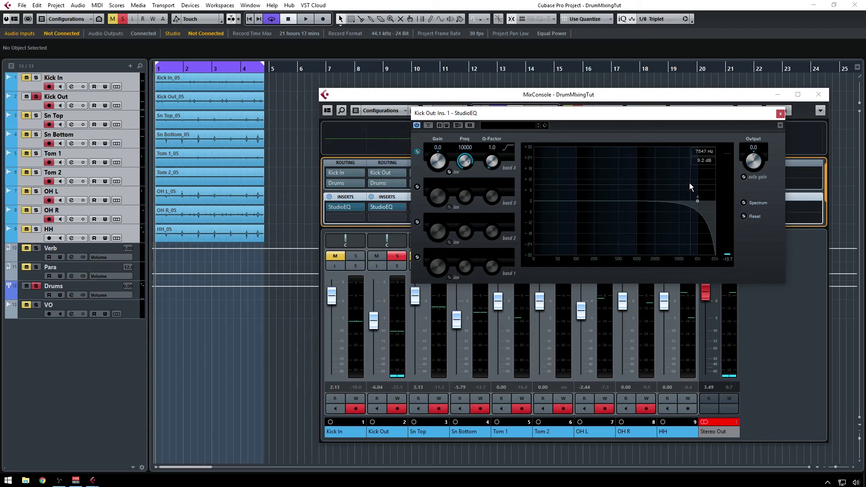
key("space")
left_click_drag(699, 200, 583, 198)
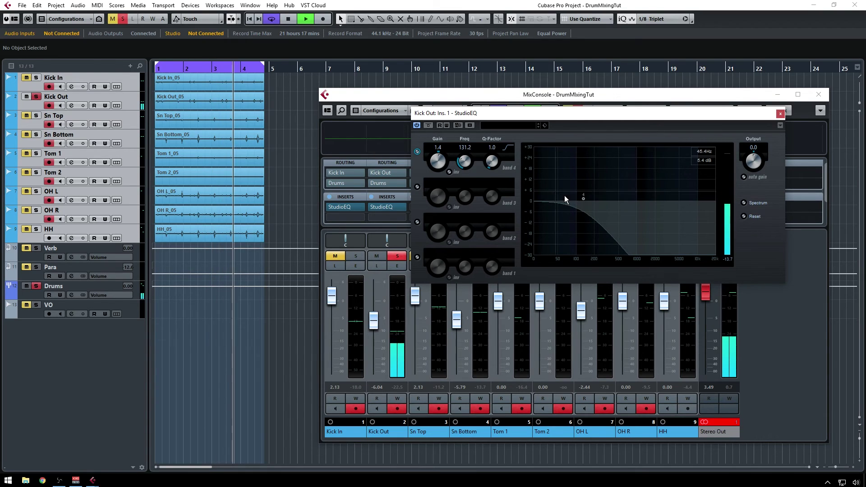
left_click_drag(485, 165, 492, 141)
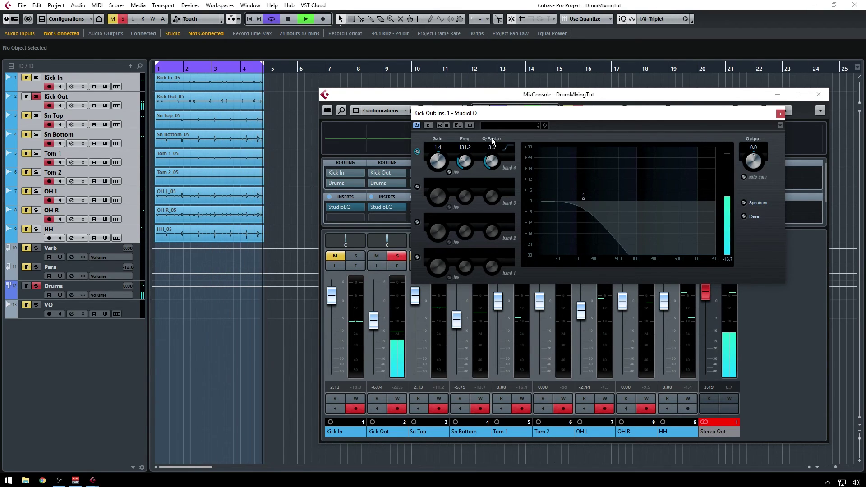
left_click_drag(580, 199, 572, 194)
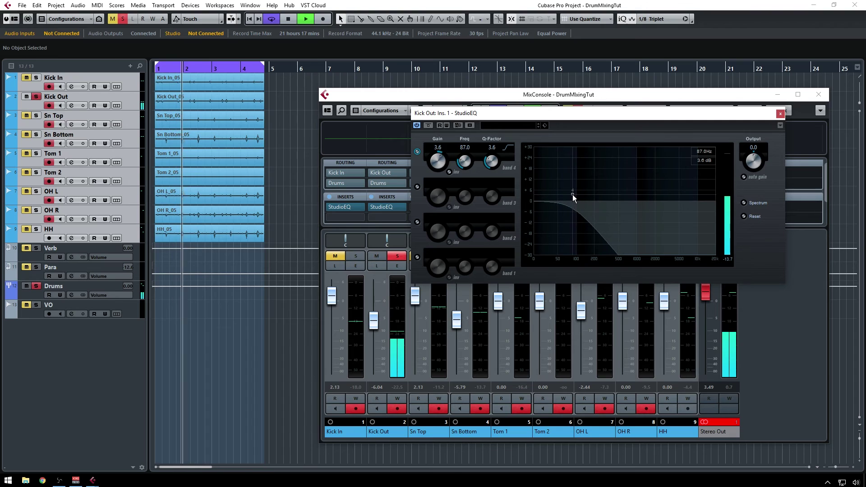
Solo Kick In alongside Kick Out and audition both kick channels
left_click(360, 257)
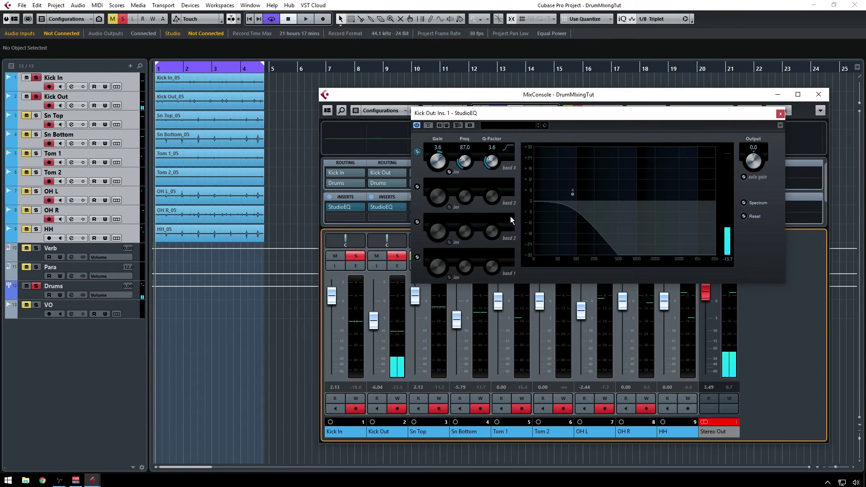
key("space")
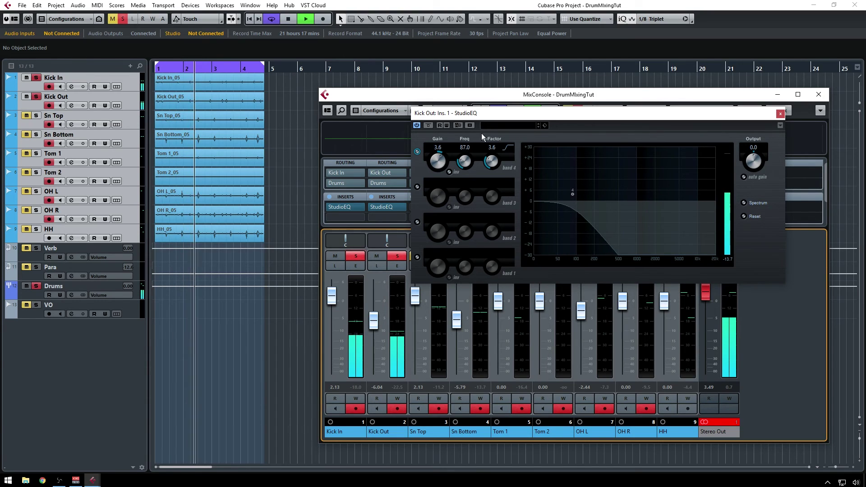
key("space")
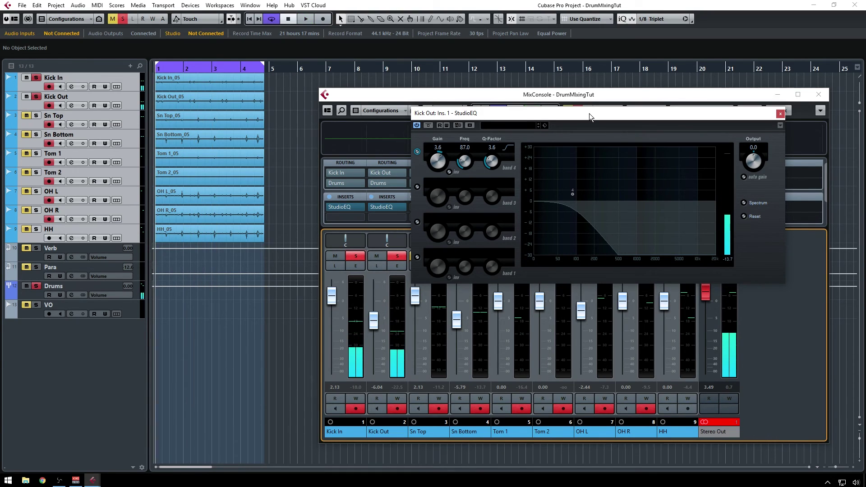
left_click_drag(589, 112, 604, 106)
left_click(796, 106)
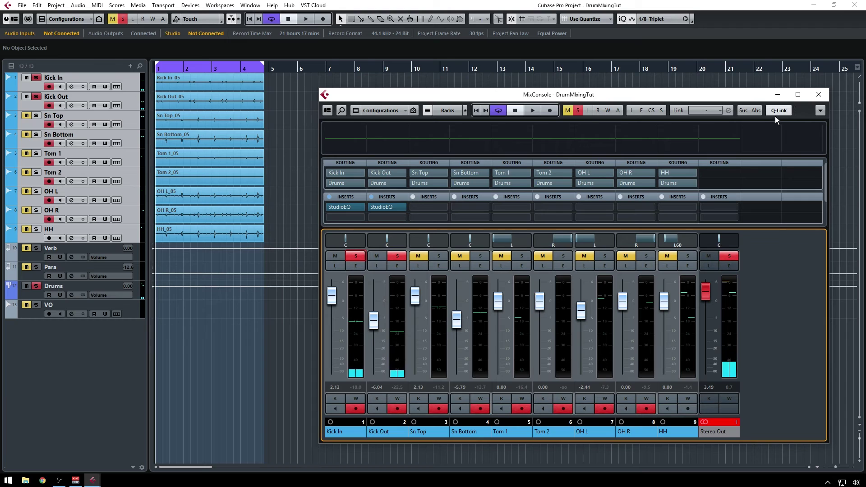
left_click(383, 427)
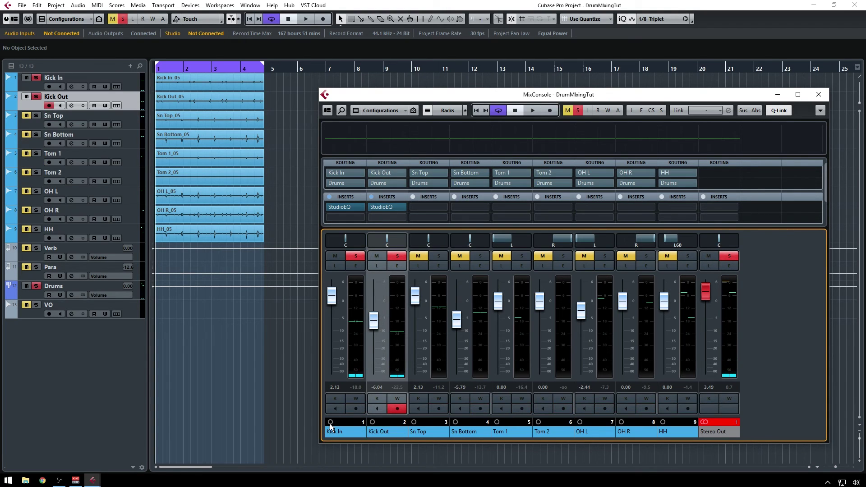
left_click(342, 432, "ctrl")
key("space")
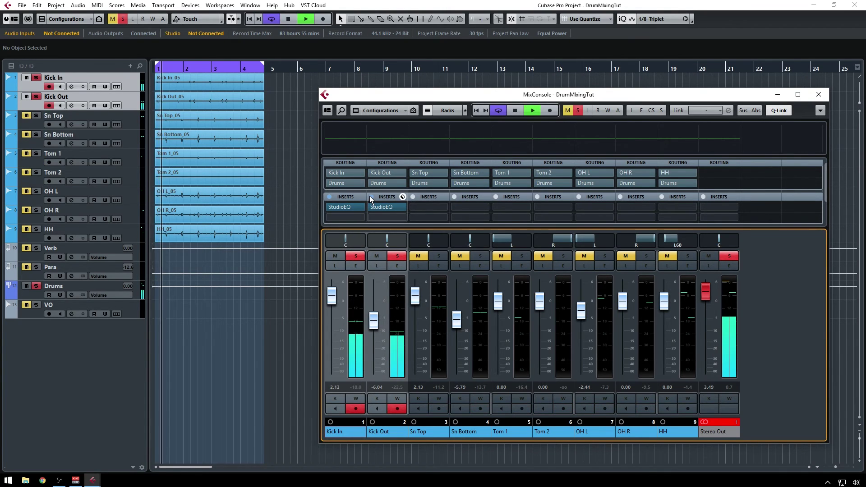
left_click(371, 197)
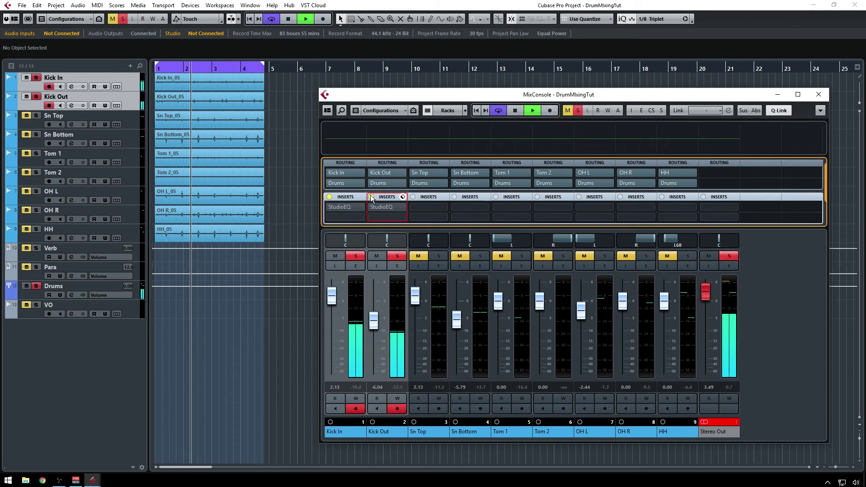
left_click(372, 197)
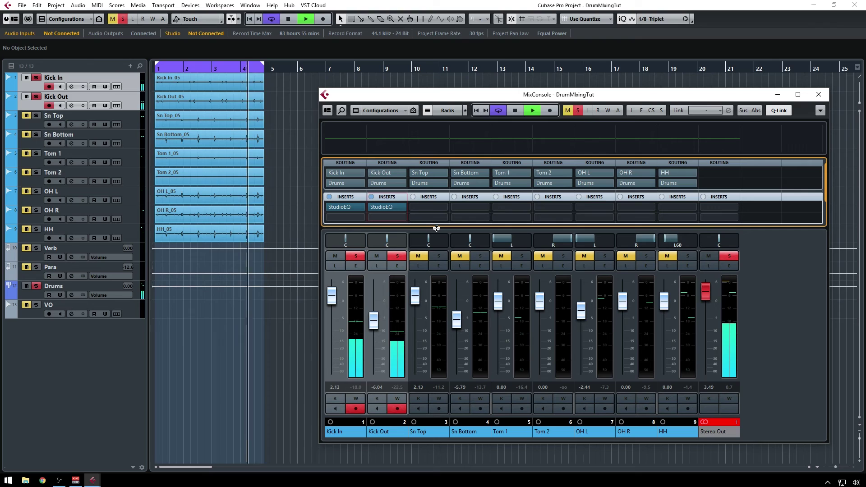
key("space")
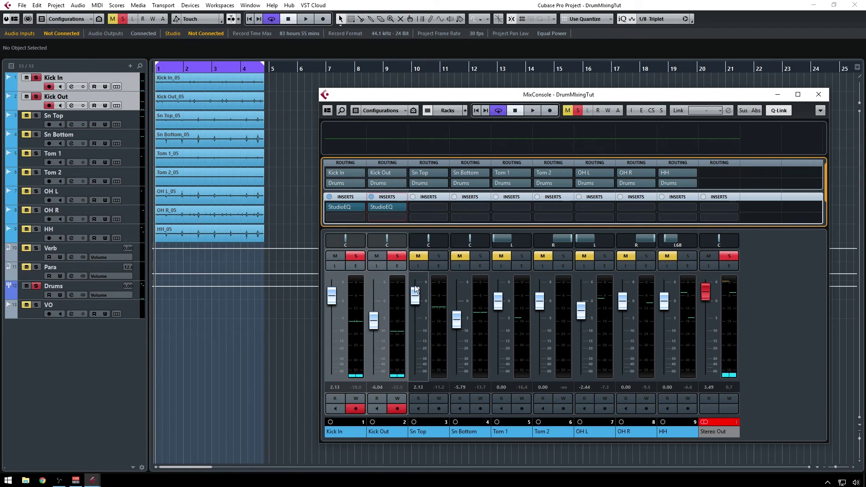
Solo Sn Top alone and load StudioEQ on its first insert, auditioning the snare
left_click(435, 254)
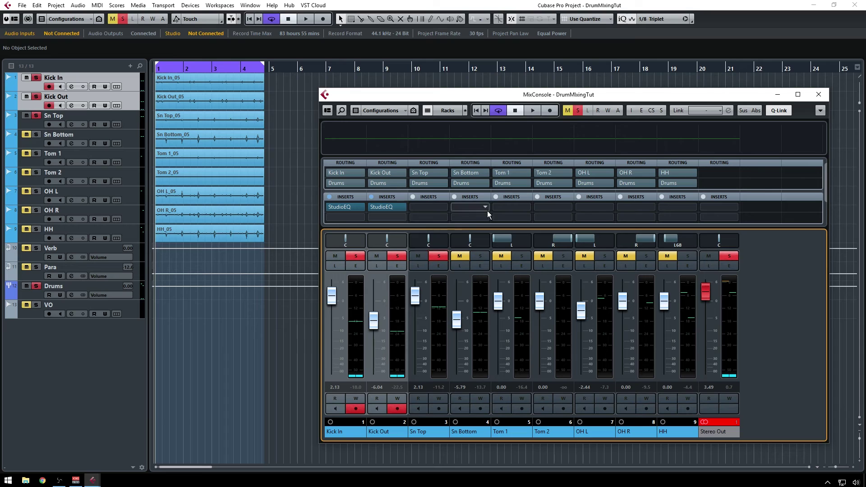
left_click(403, 257)
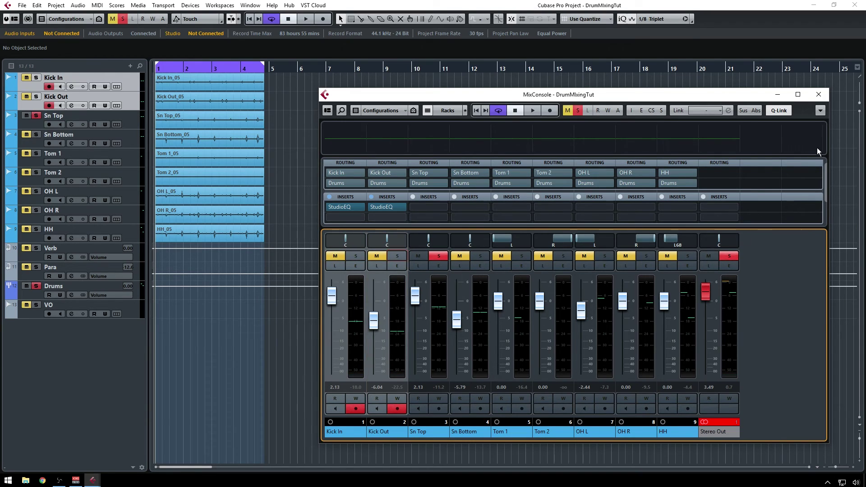
left_click(441, 199)
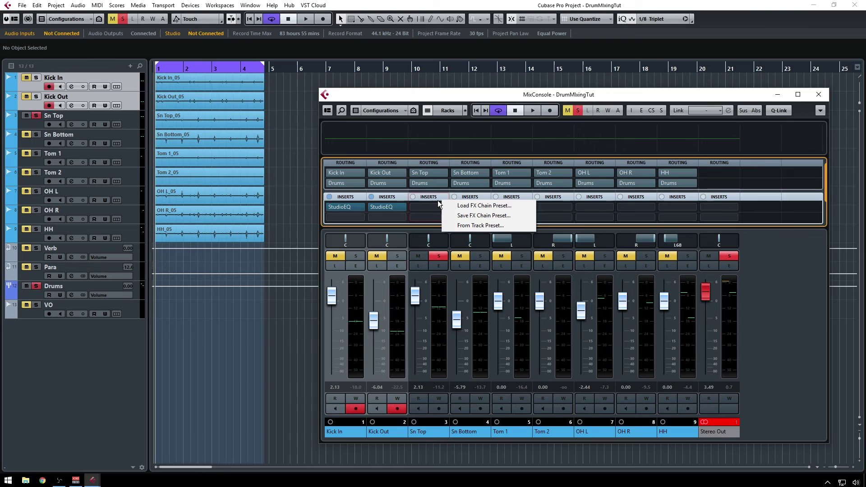
left_click(437, 204)
left_click(445, 206)
left_click(420, 251)
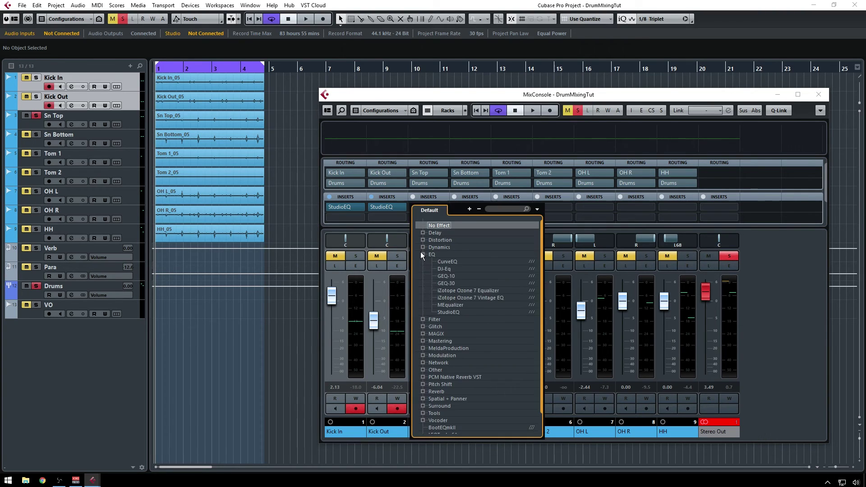
left_click(434, 321)
left_click_drag(538, 155, 707, 35)
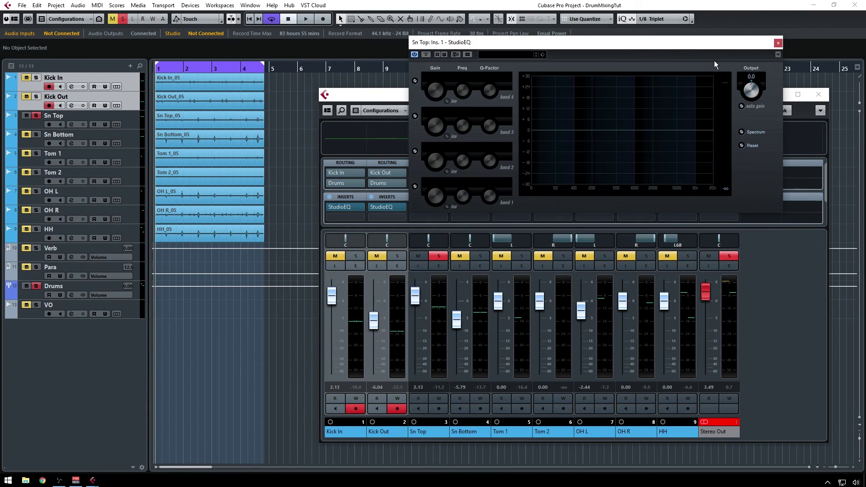
key("space")
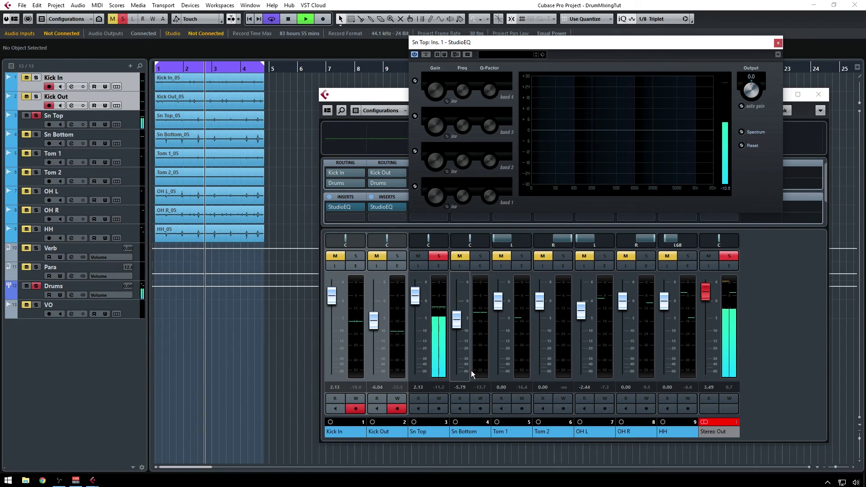
key("space")
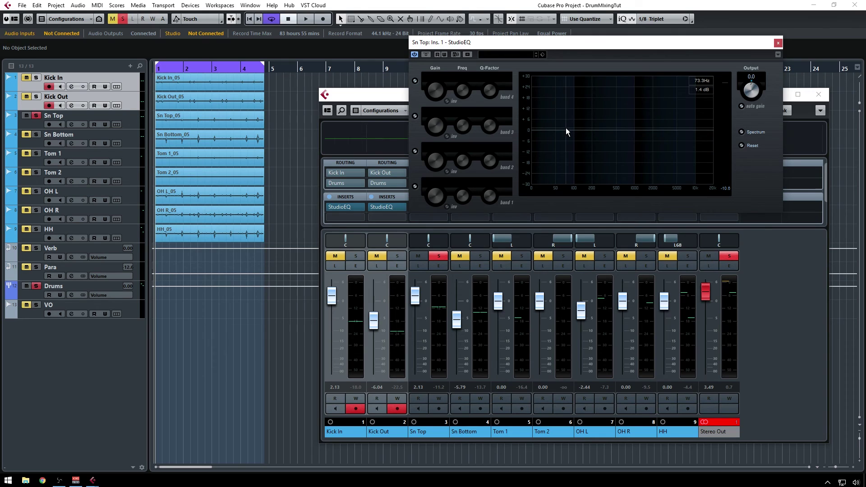
key("space")
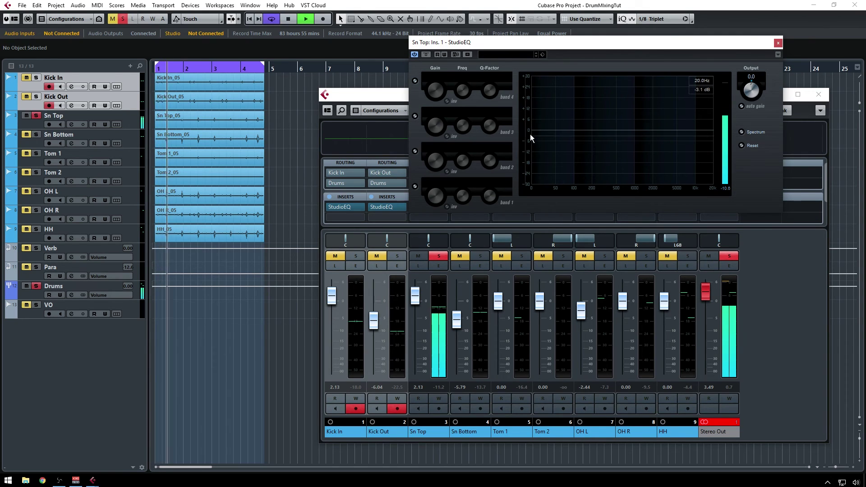
Switch on Sn Top's band 1 as a low cut near 140 Hz, checking the spectrum
left_click(415, 186)
left_click(505, 182)
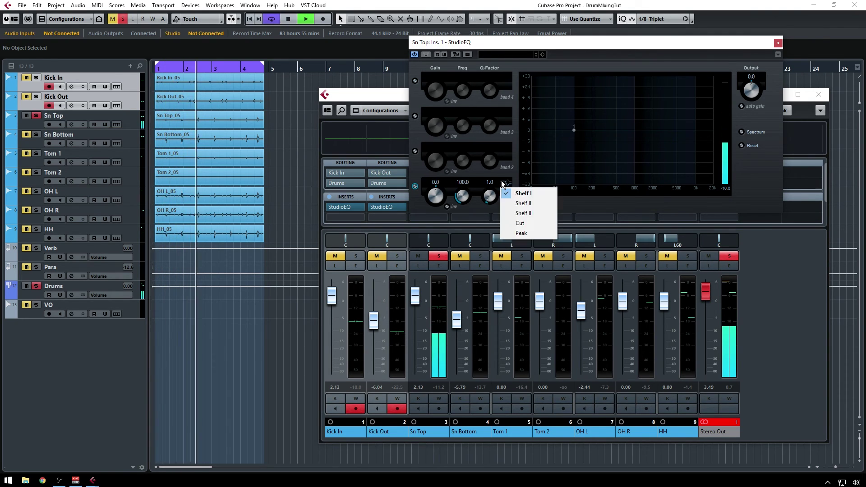
left_click(519, 223)
left_click_drag(574, 130, 597, 121)
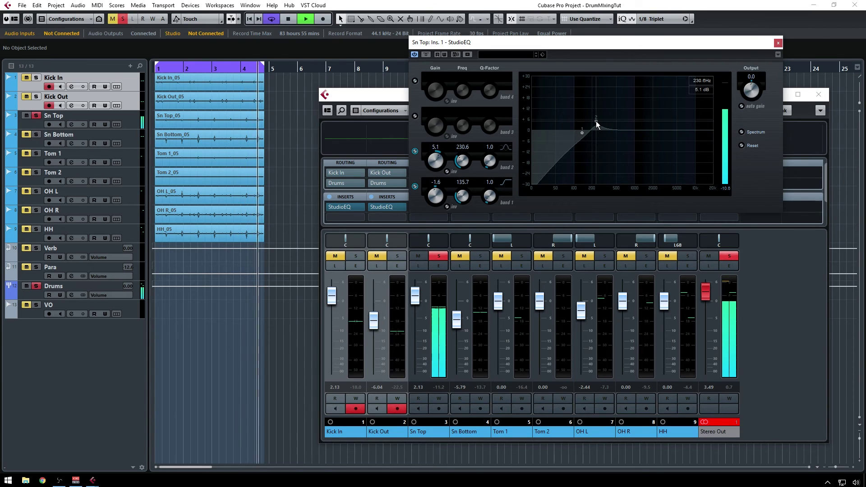
key("space")
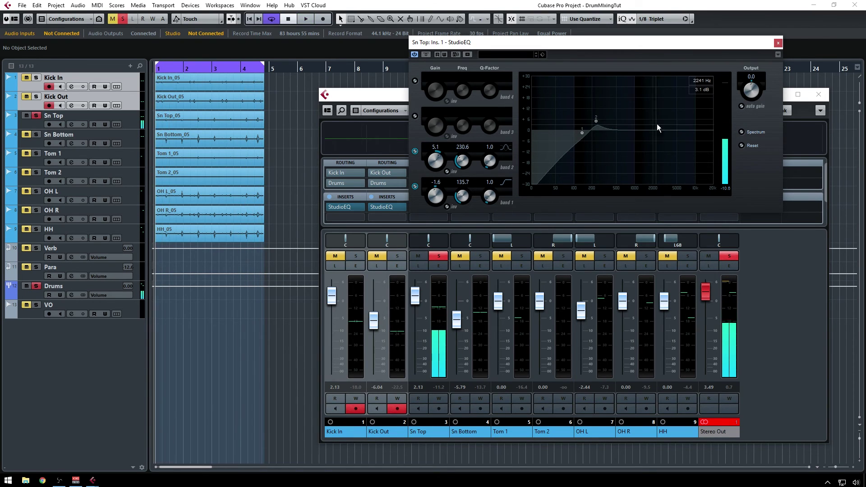
left_click(745, 132)
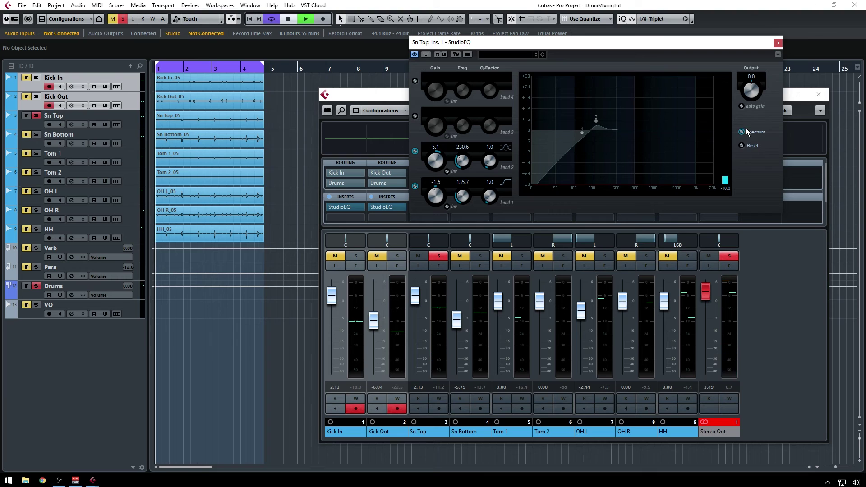
key("space")
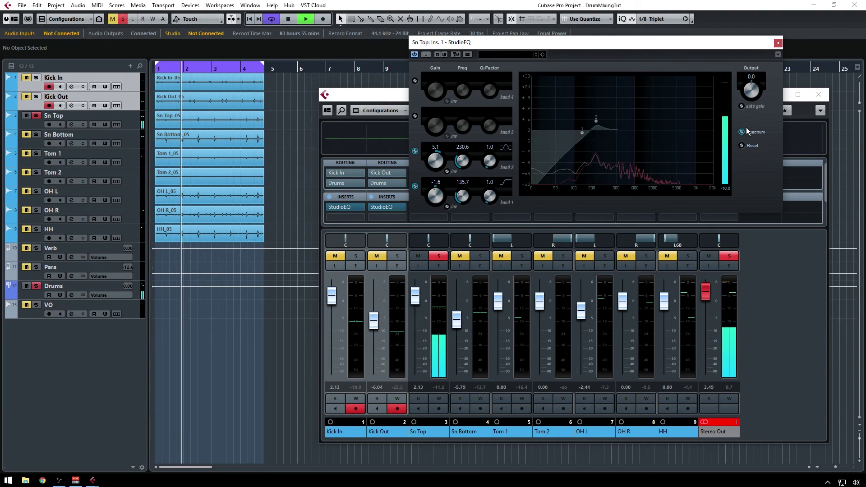
key("space")
left_click(747, 135)
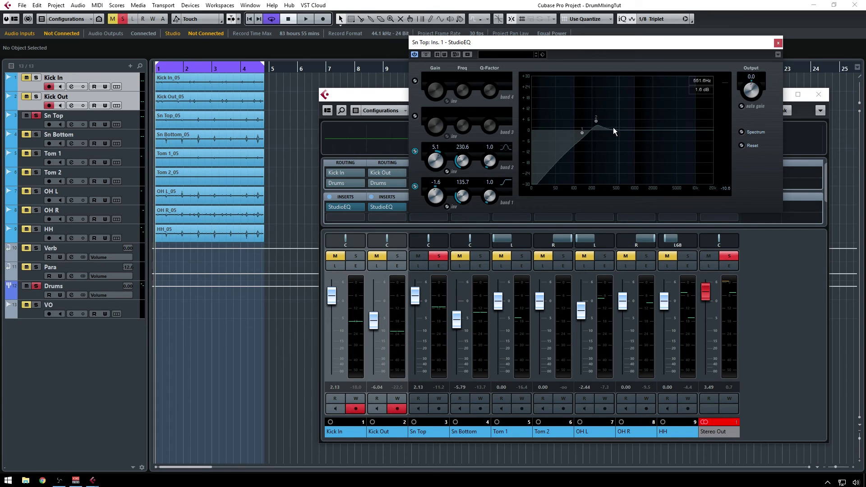
Add a mid dip near 1342 Hz, close the editor, and open Sn Bottom's EQ effects list
key("space")
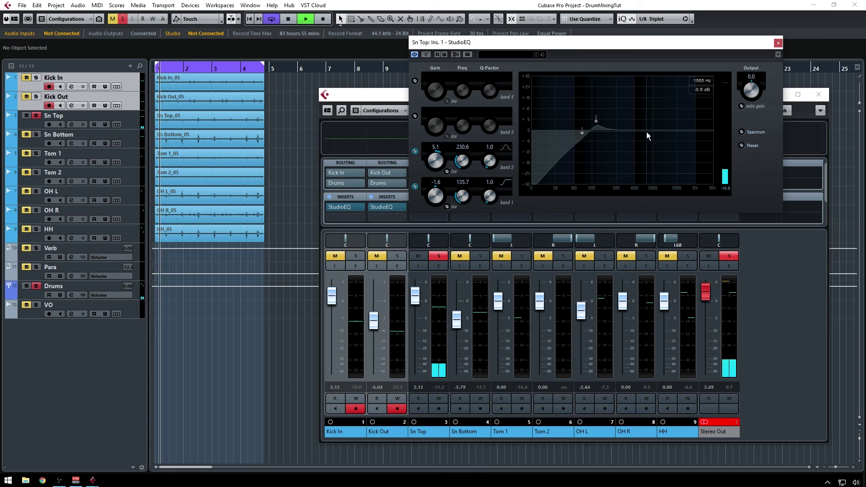
left_click_drag(642, 131, 684, 140)
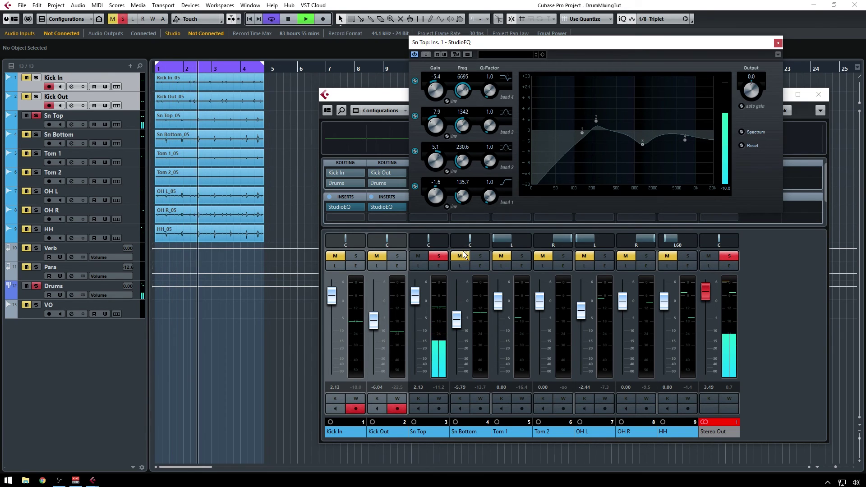
key("space")
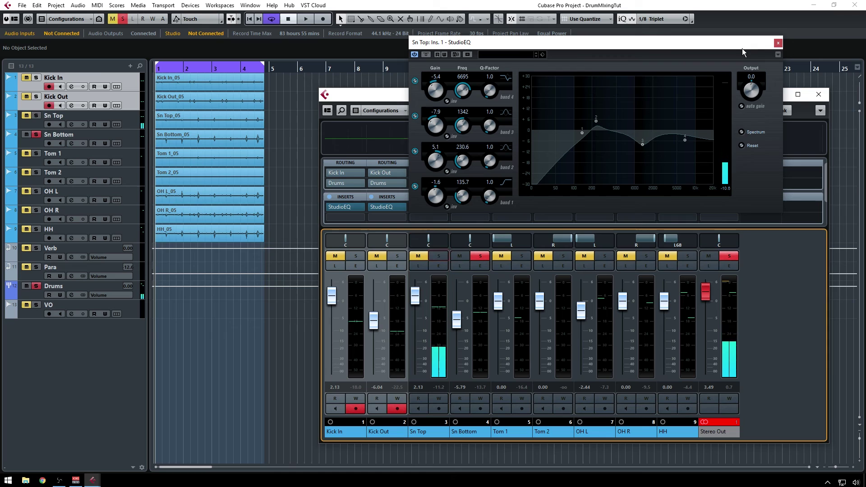
left_click(779, 44)
left_click(480, 206)
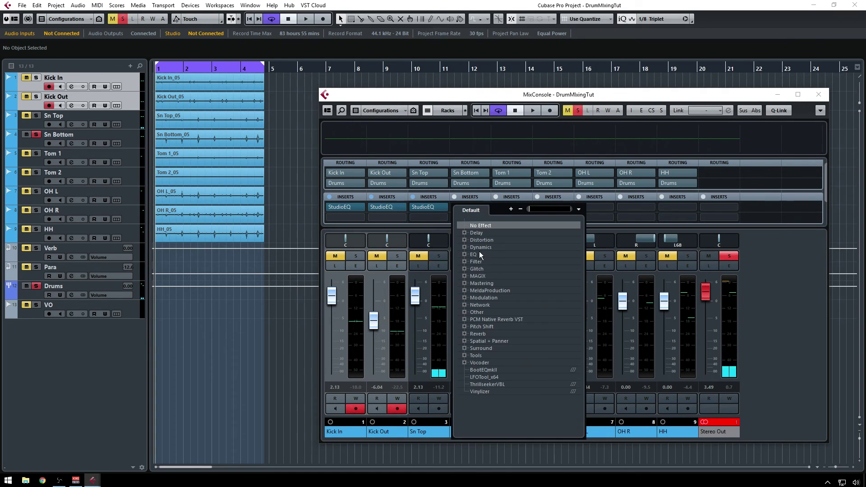
left_click(465, 254)
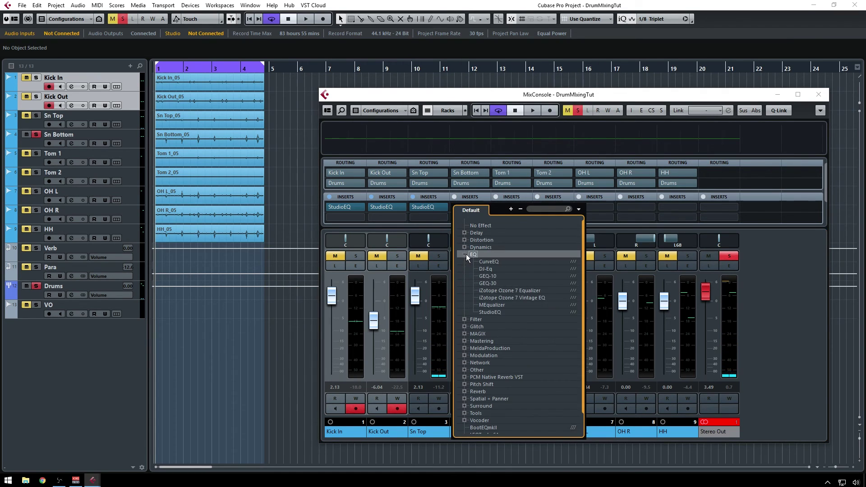
Load StudioEQ on Sn Bottom and set band 1 to a low cut near 561 Hz
left_click(487, 312)
left_click_drag(436, 155, 571, 83)
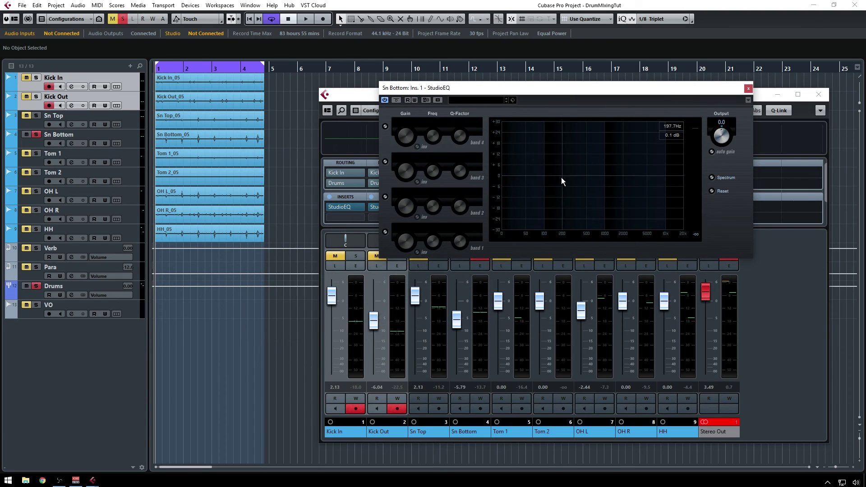
key("space")
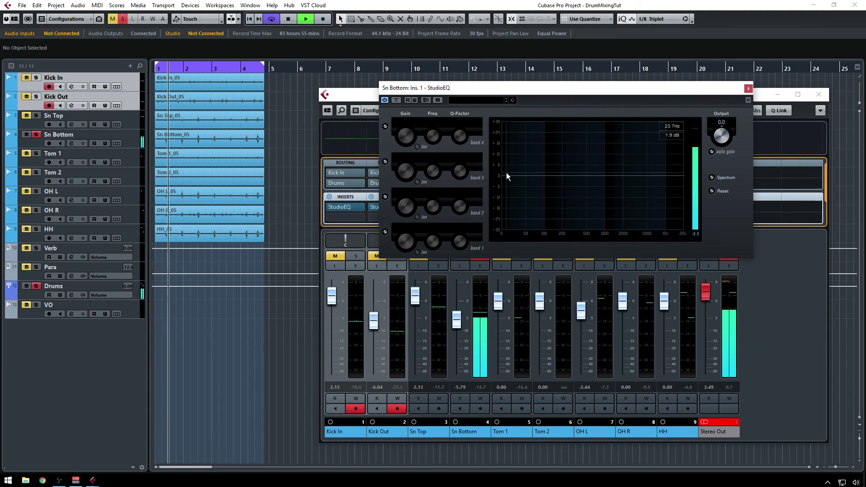
left_click(385, 232)
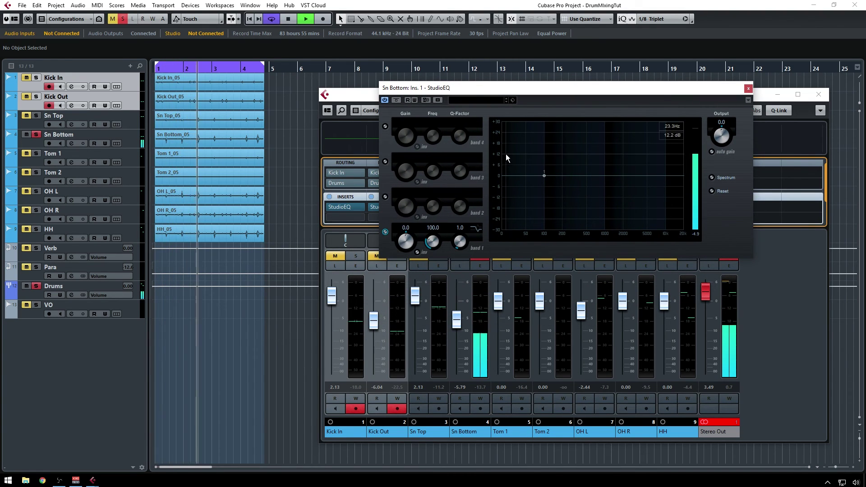
key("space")
left_click(476, 229)
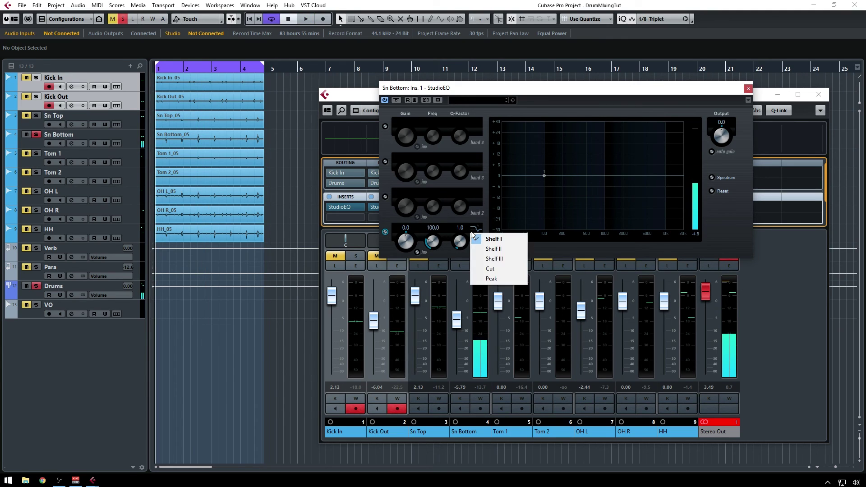
left_click(492, 270)
key("space")
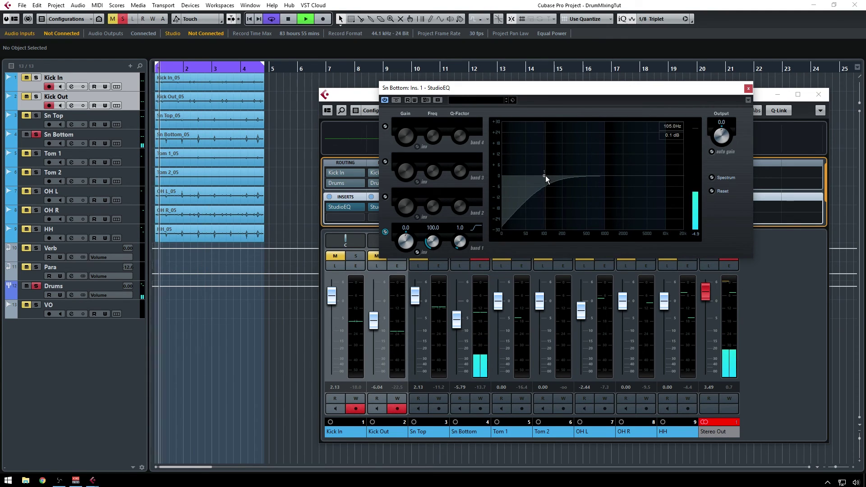
left_click_drag(546, 175, 589, 187)
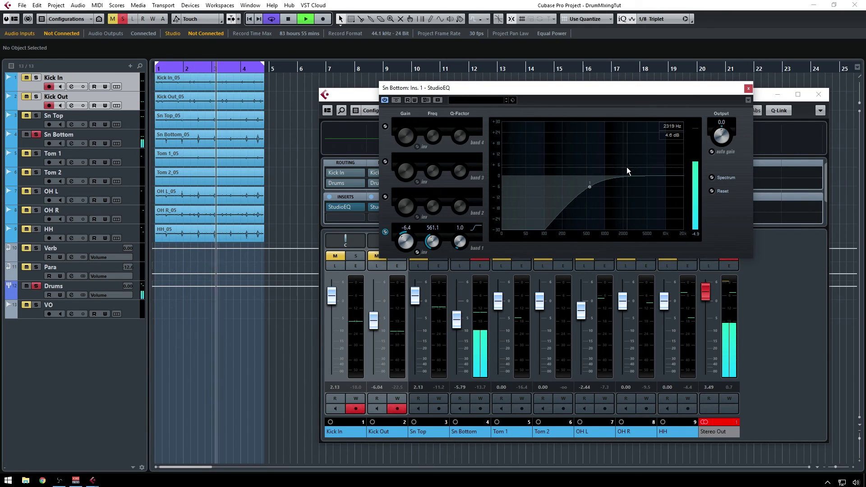
Dip band 3 by -2.4 dB at 1989 Hz and boost +3.9 dB at 6582 Hz
mouse_move(626, 167)
left_mouse_down()
mouse_move(639, 163)
mouse_move(624, 180)
left_mouse_up()
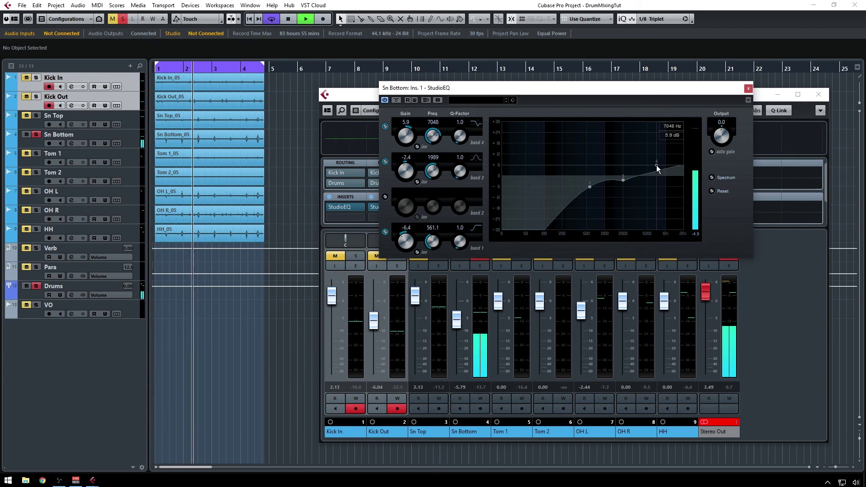
left_click_drag(655, 168, 654, 172)
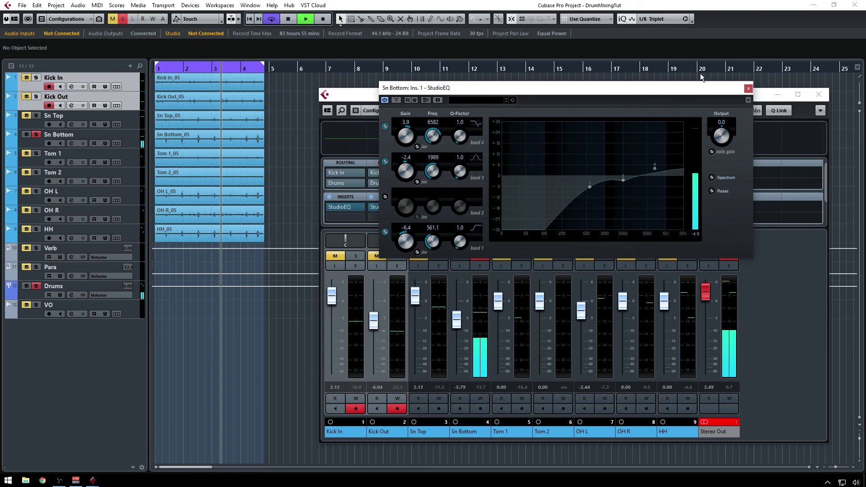
left_click(747, 88)
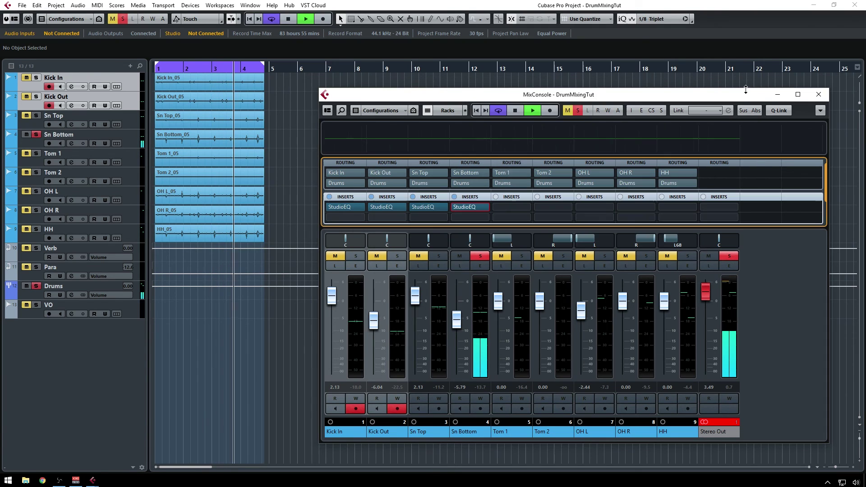
Solo Sn Top and both kick channels together and nudge Sn Bottom's level
left_click(442, 257)
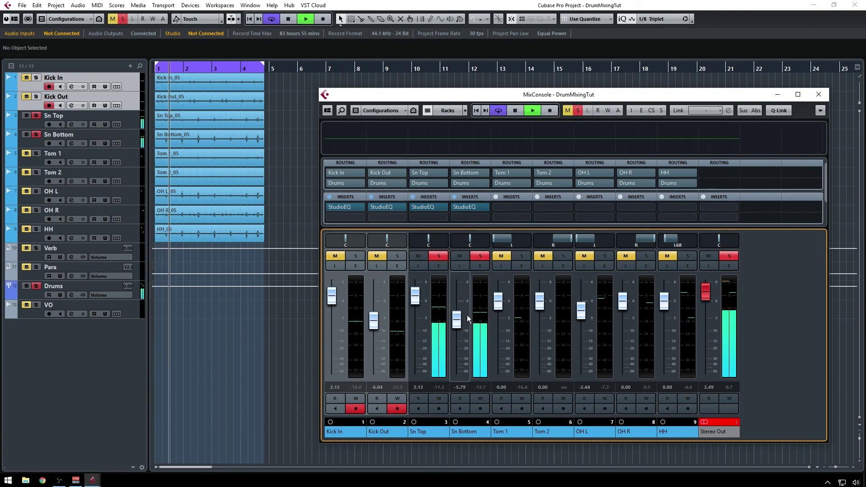
left_click(393, 256)
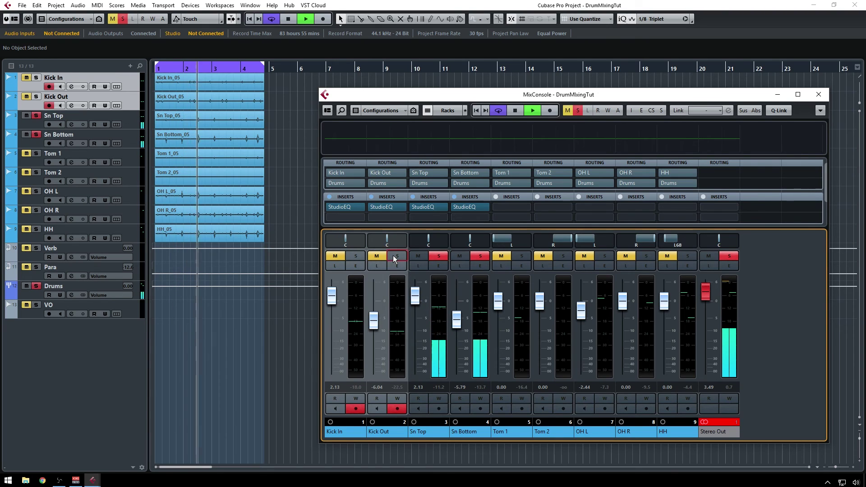
left_click(354, 256)
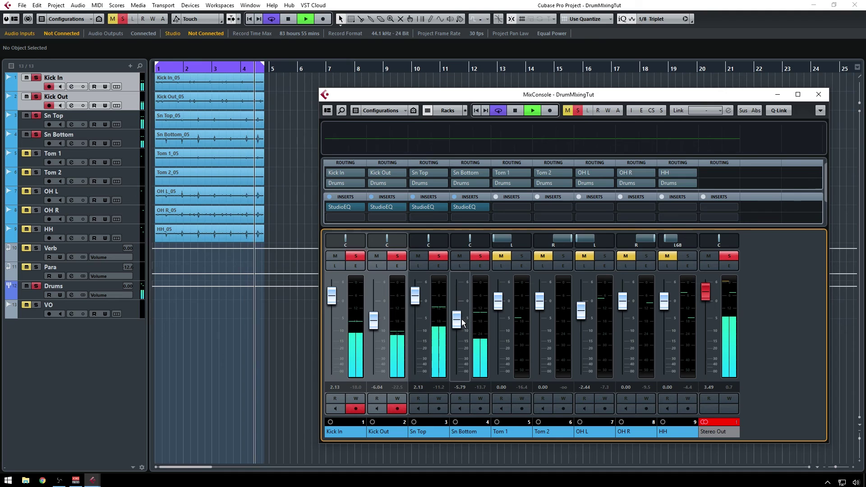
mouse_move(456, 319)
left_mouse_down()
mouse_move(463, 334)
mouse_move(464, 318)
left_mouse_up()
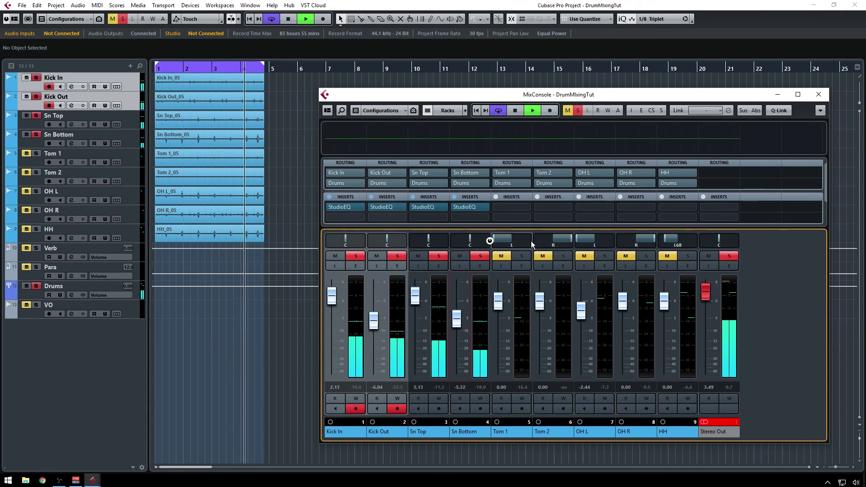
key("space")
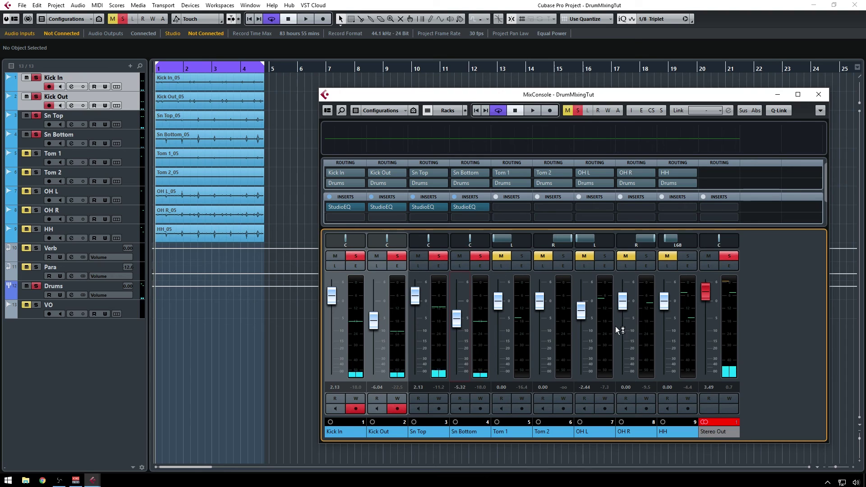
Clear the kick and snare solos so OH L is the only soloed channel
left_click(605, 256)
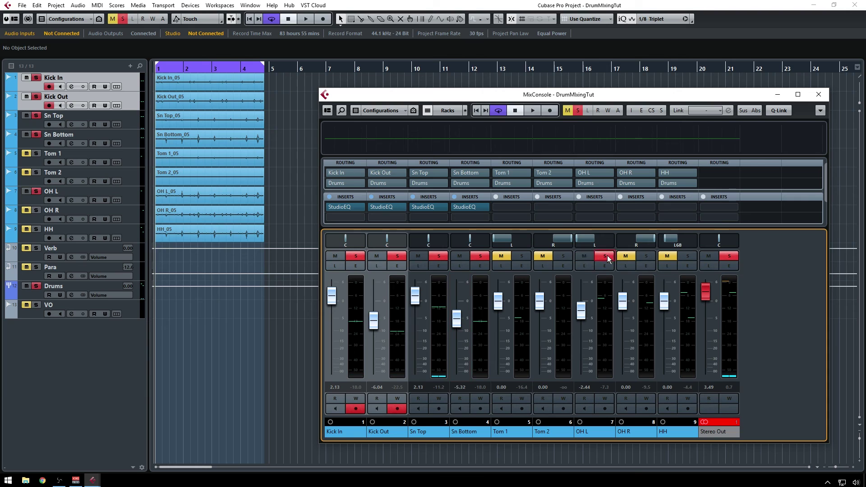
left_click(471, 257)
left_click(439, 256)
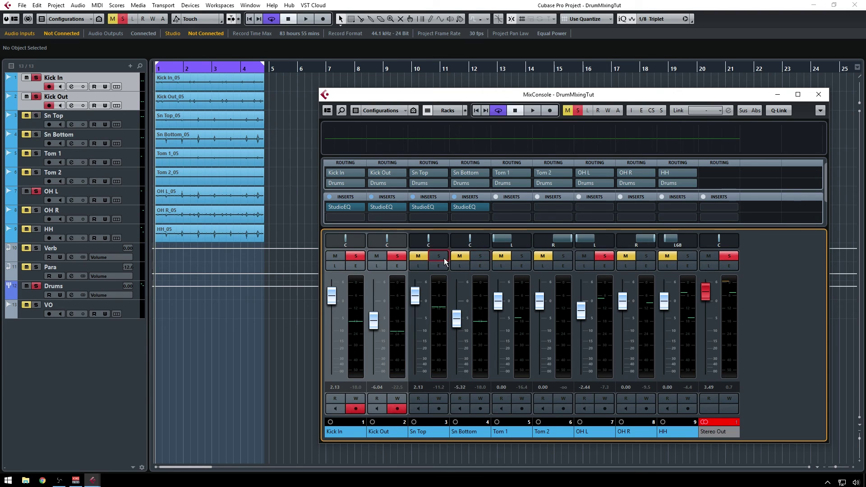
left_click(397, 256)
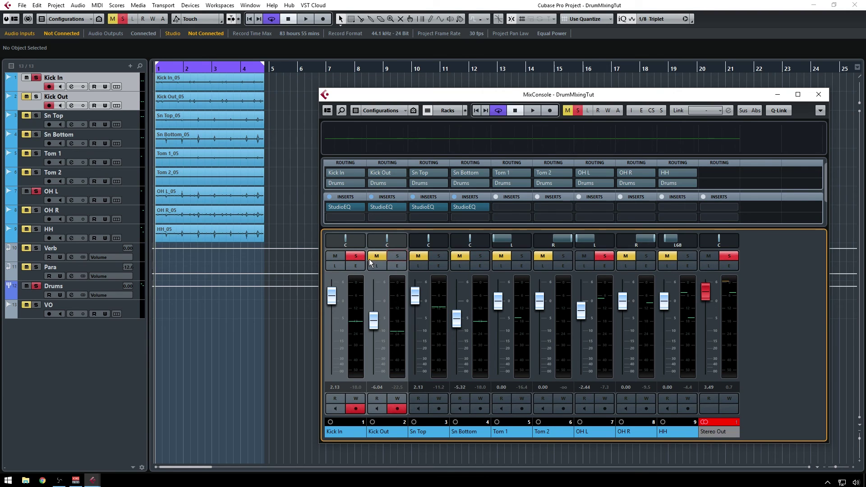
Load StudioEQ into the OH L channel's first insert
left_click(605, 207)
left_click(588, 255)
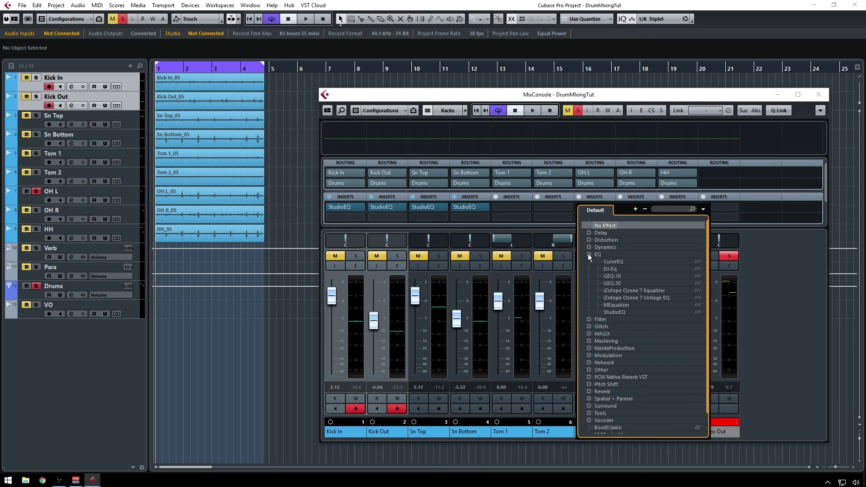
left_click(613, 313)
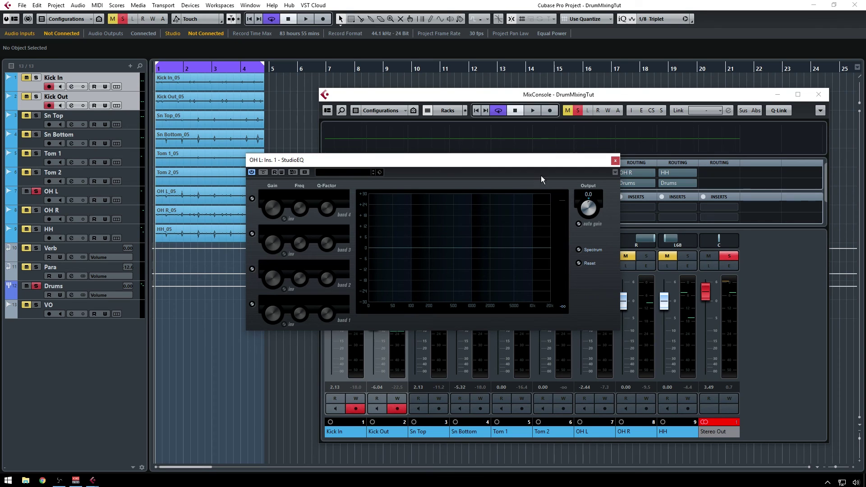
left_click_drag(537, 164, 604, 165)
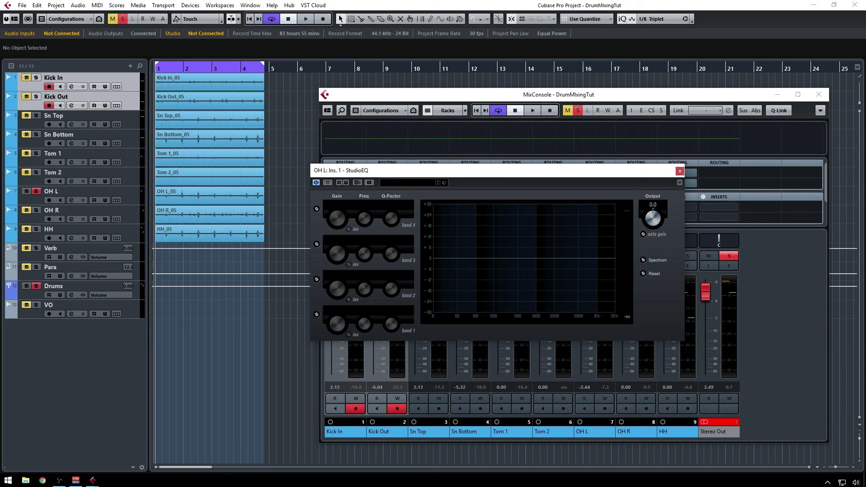
left_click_drag(453, 166, 362, 127)
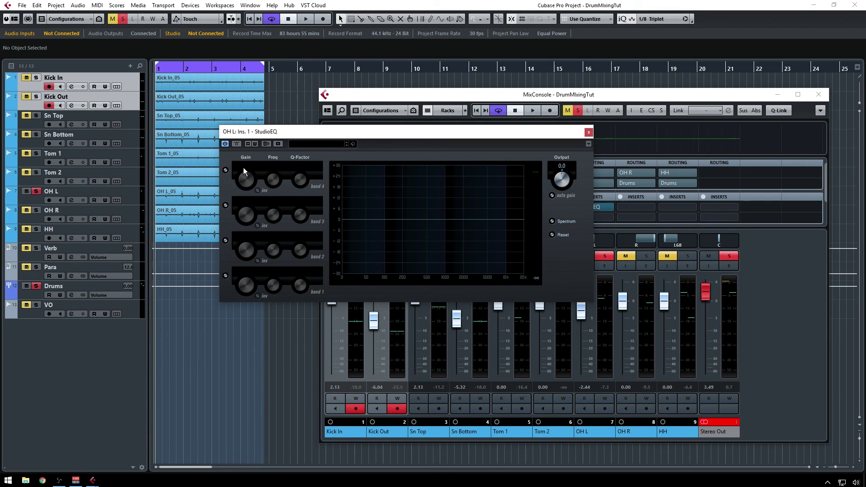
Set OH L's band 1 to a low cut near 481 Hz and boost 4.9 dB at 5741 Hz
key("space")
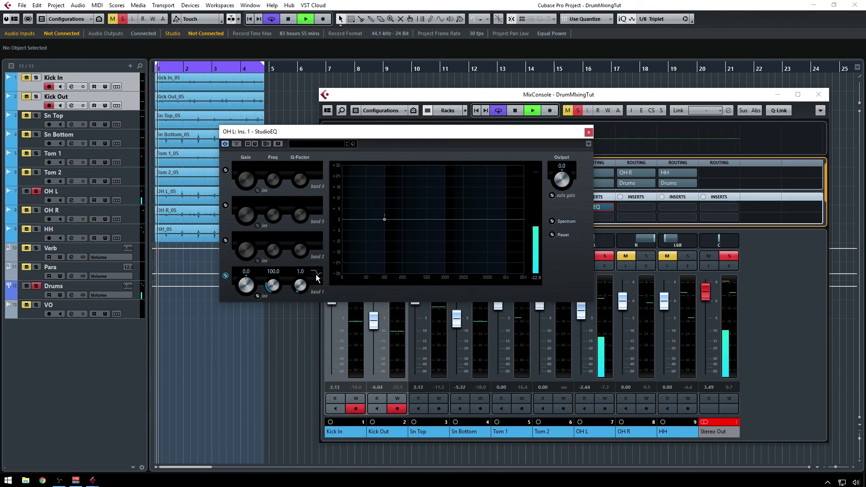
left_click(317, 272)
left_click(327, 313)
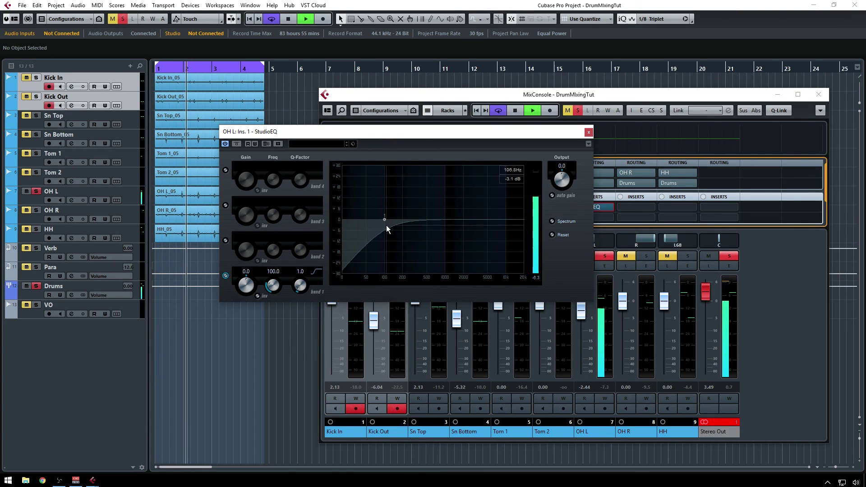
left_click_drag(385, 219, 426, 223)
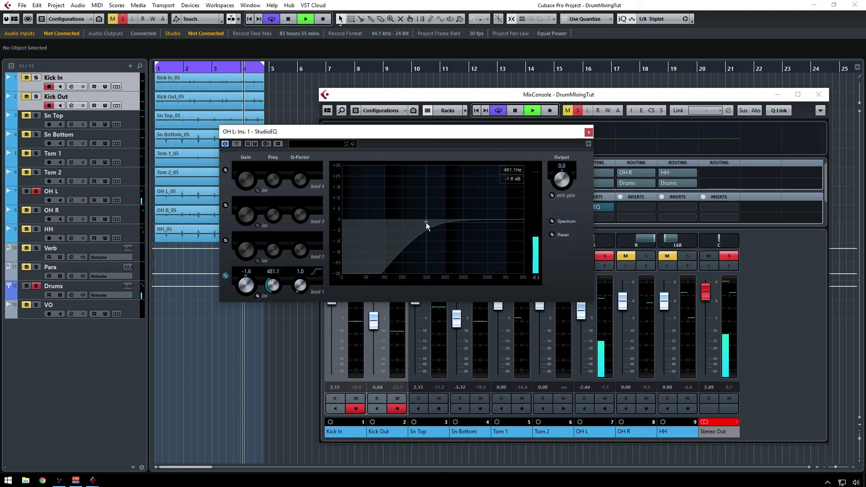
key("space")
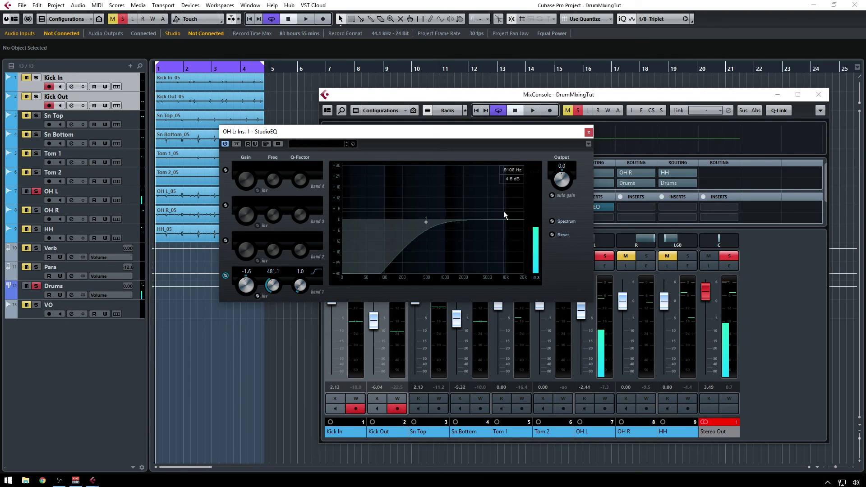
key("space")
left_click_drag(492, 207, 491, 210)
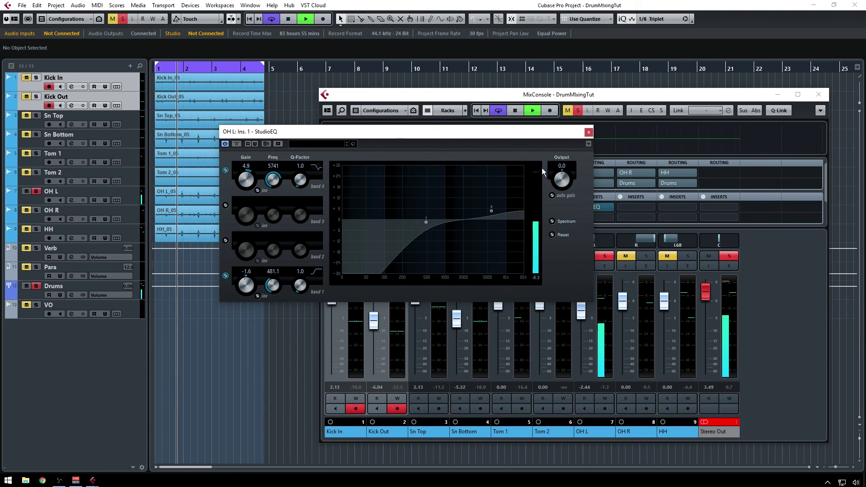
key("space")
left_click(589, 132)
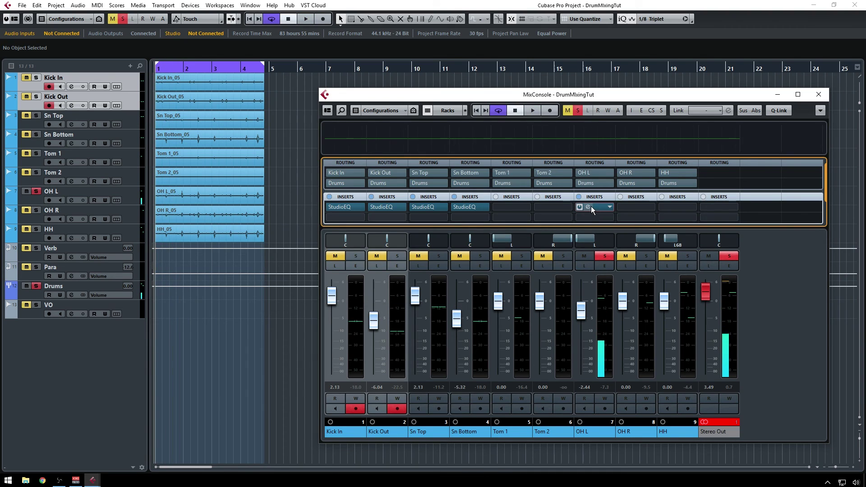
Copy the OH L StudioEQ onto OH R and audition both overheads soloed
left_click_drag(599, 207, 636, 207)
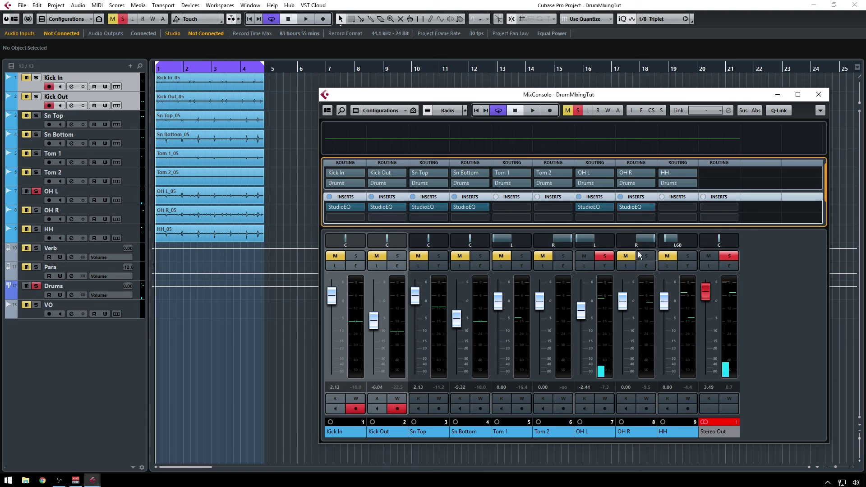
left_click(643, 256)
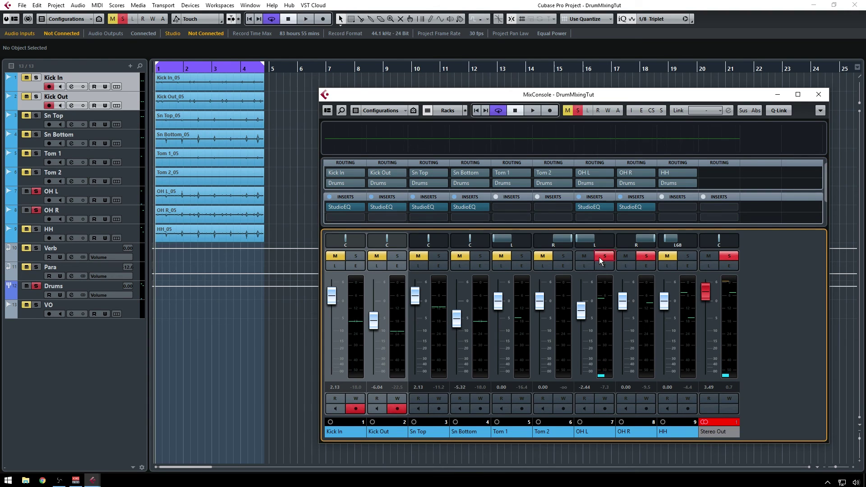
left_click(599, 256)
key("space")
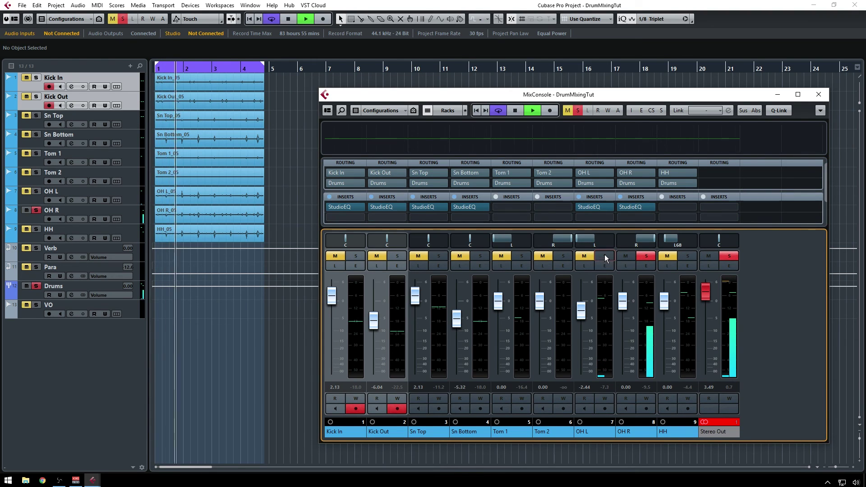
left_click(604, 255)
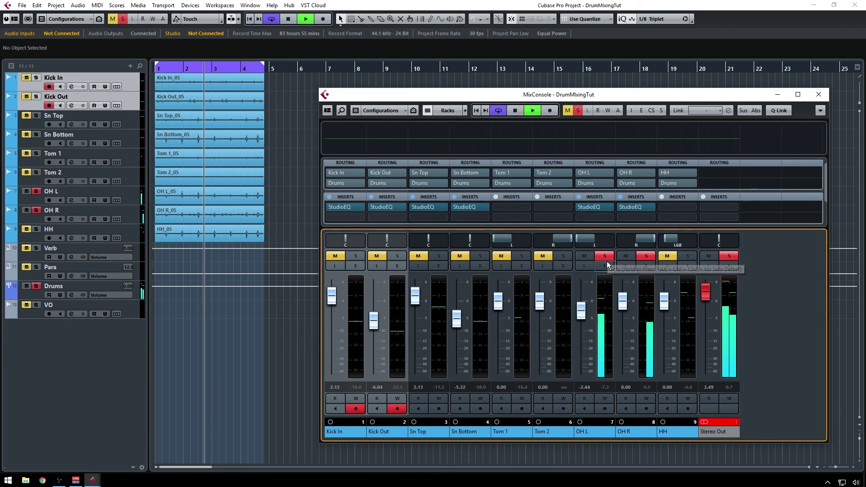
key("space")
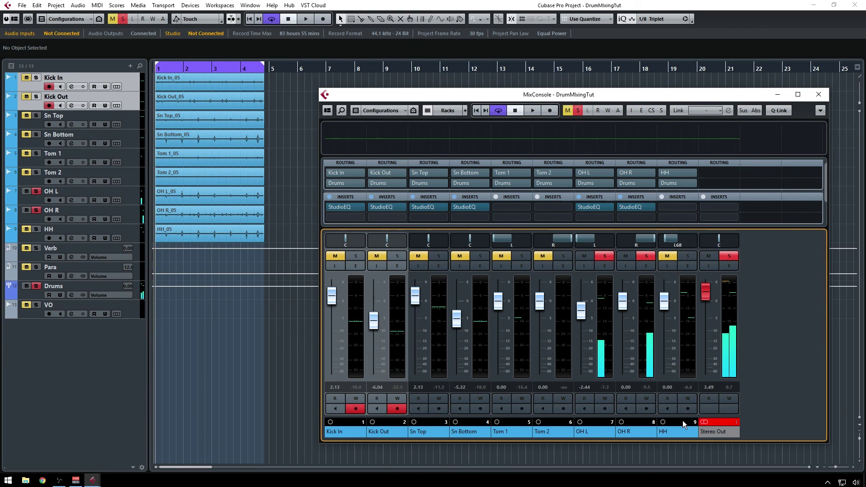
Copy the StudioEQ onto HH, solo HH alone, and open its EQ editor
left_click_drag(637, 207, 676, 207)
left_click(687, 256)
left_click(637, 256)
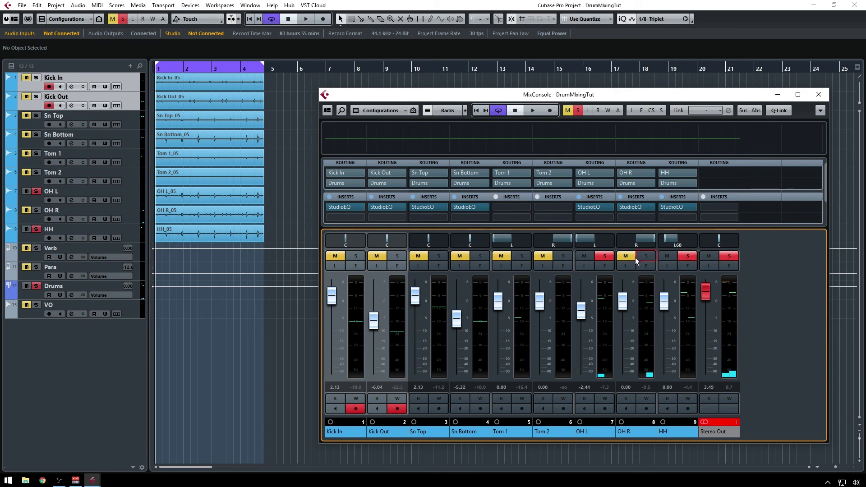
left_click(606, 261)
left_click(686, 110)
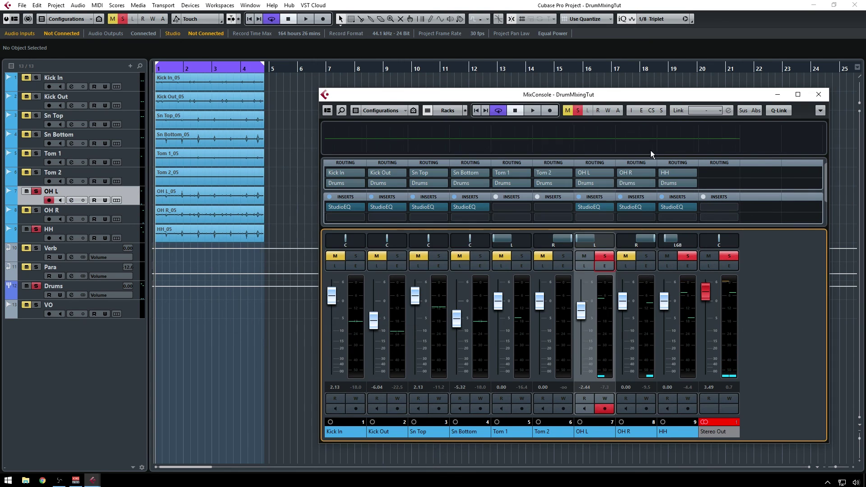
left_click(605, 256)
Raise HH's StudioEQ low cut to about 1191 Hz at -2.6 dB
left_click(671, 207)
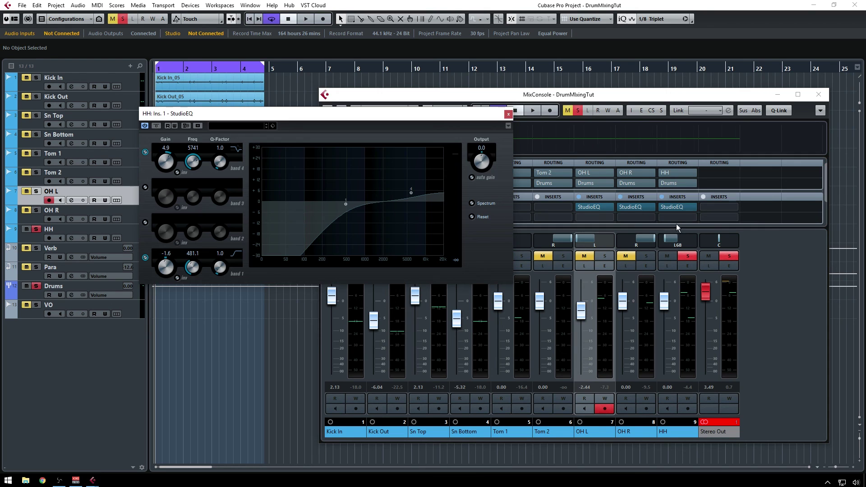
key("space")
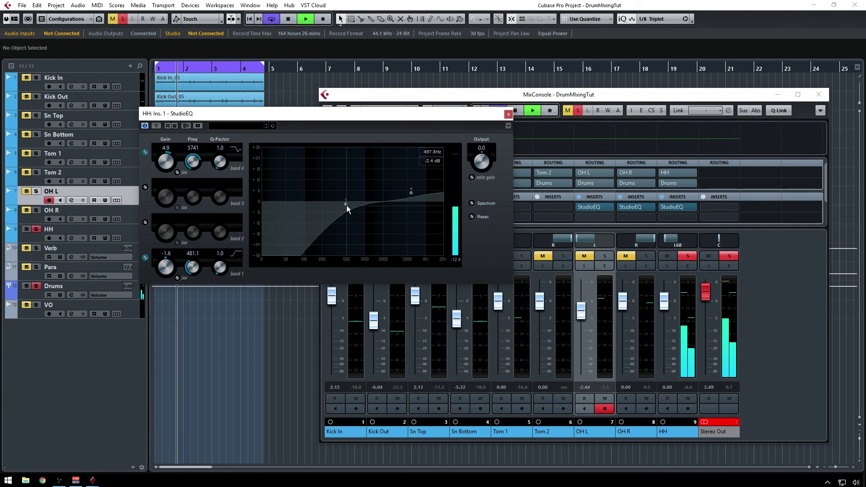
left_click_drag(347, 206, 369, 206)
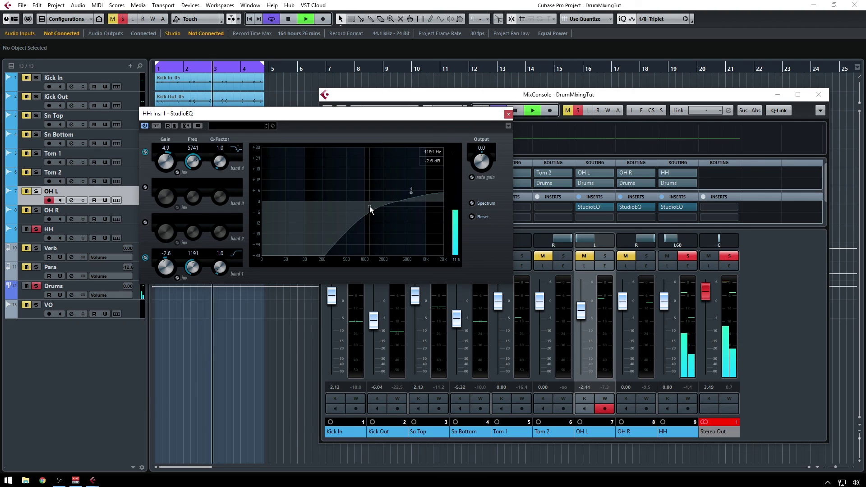
left_click(508, 114)
key("space")
Take HH out of solo and play all drum channels together
left_click(687, 264)
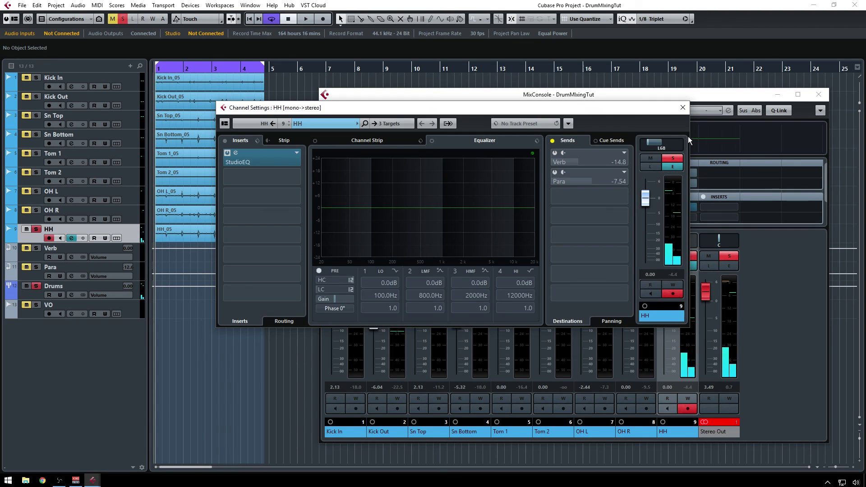
left_click(682, 110)
left_click(685, 258)
key("space")
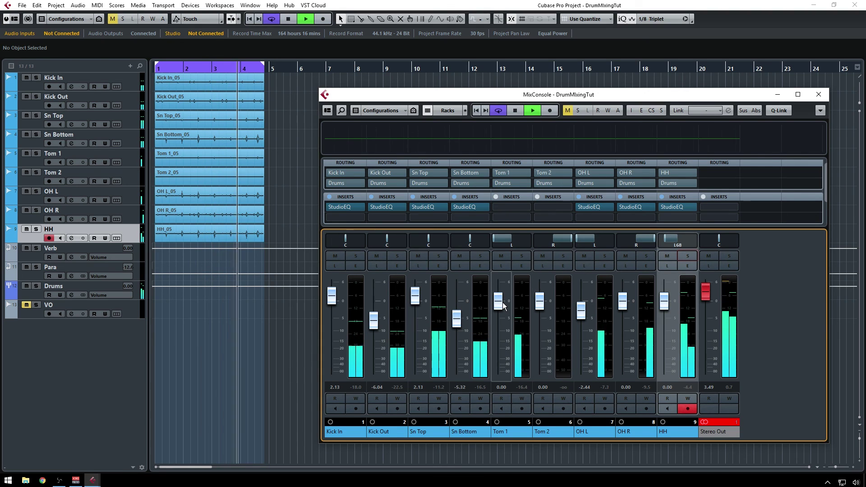
Mute Tom 1 and Tom 2, select the nine drum channels Kick In through HH, and restart playback
left_click(501, 255)
left_click(542, 256)
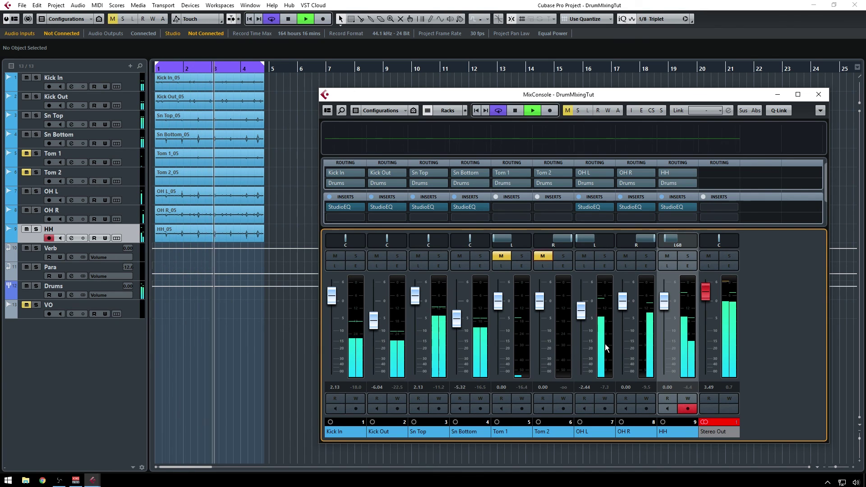
key("space")
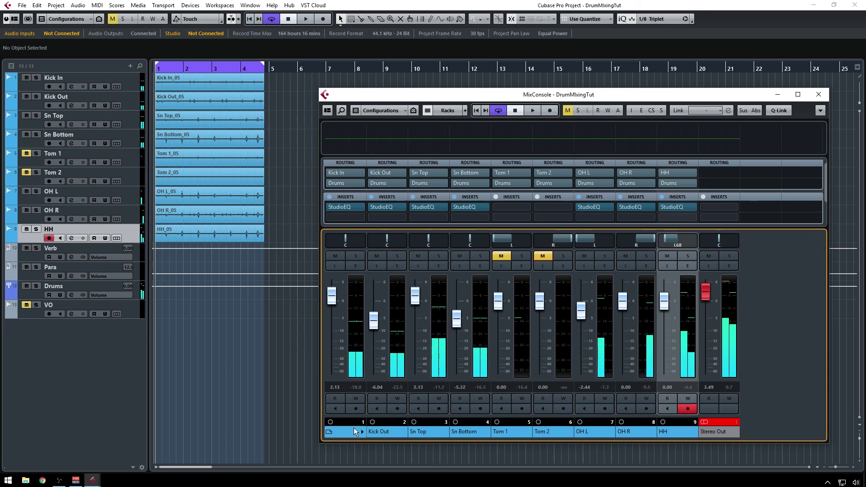
left_click(354, 427, "shift")
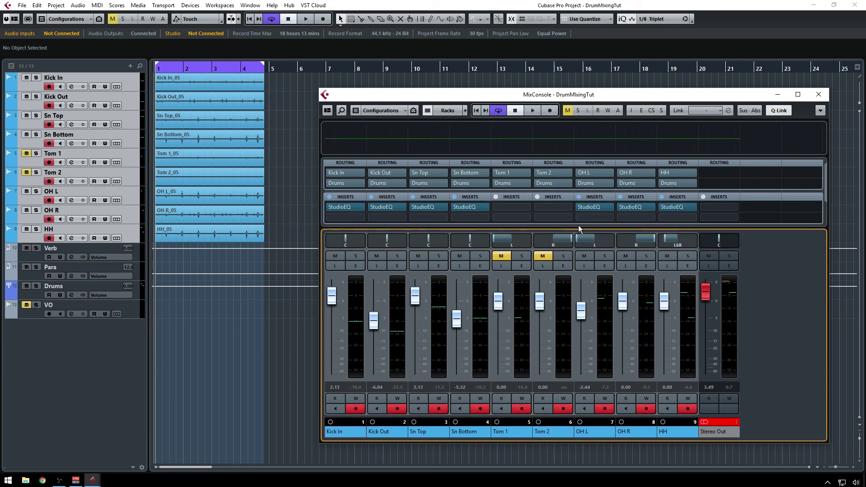
key("space")
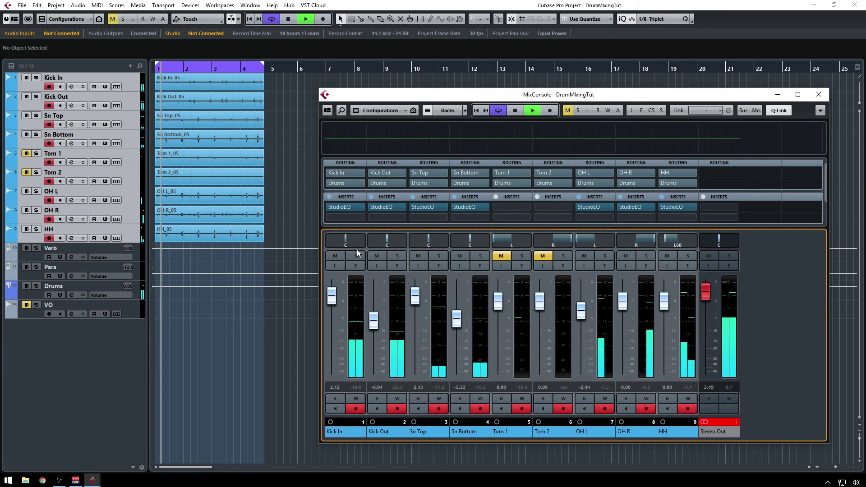
left_click(330, 196, "alt")
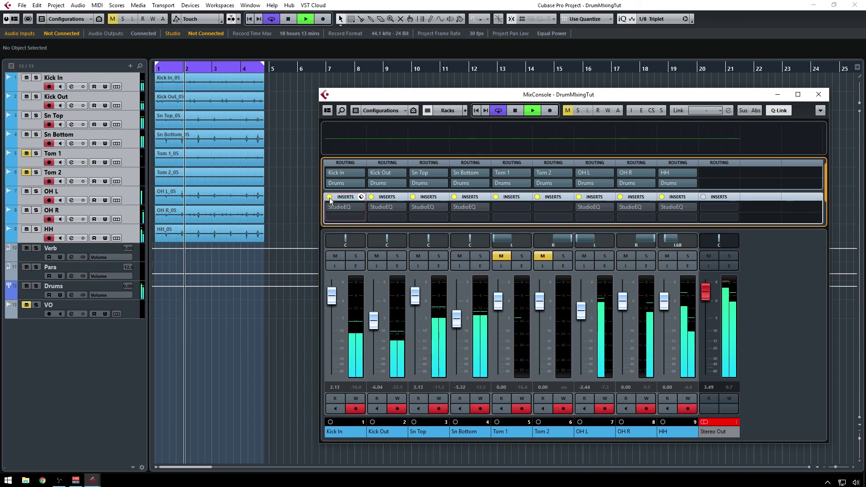
left_click(329, 197, "alt+shift")
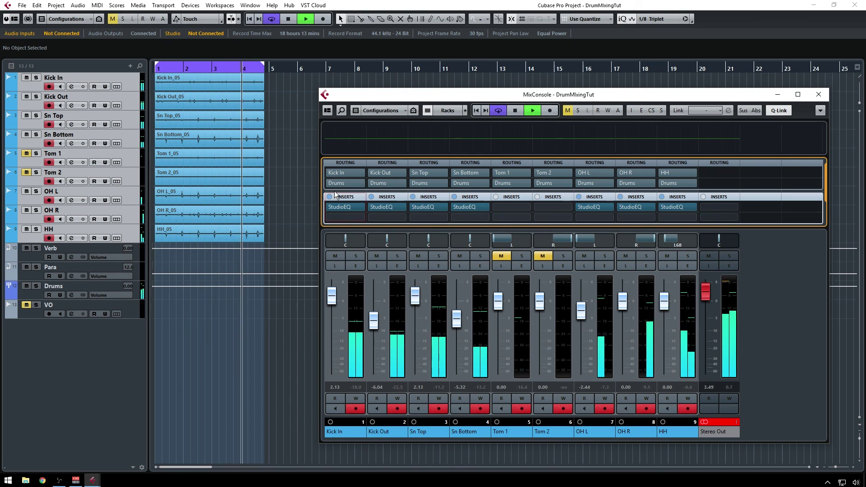
key("space")
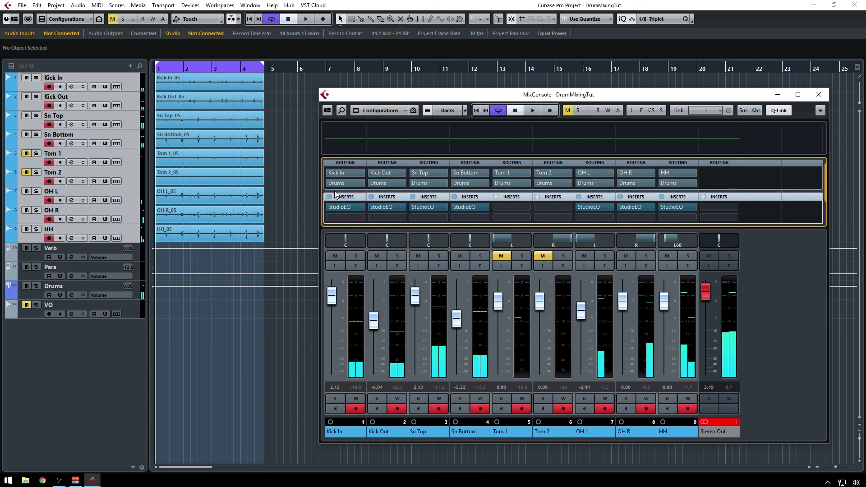